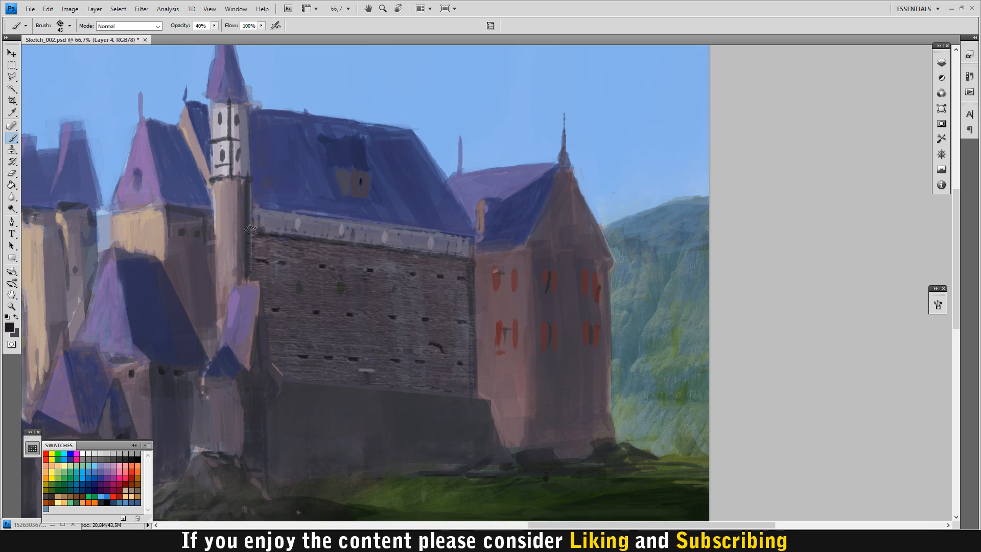
- Paint a dark edge between the tall tower and the brick wall using a size 20 brush at 80% opacity
{"action": "key", "text": "bracketleft"}
{"action": "left_click_drag", "start_coordinate": [250, 278], "coordinate": [248, 233]}
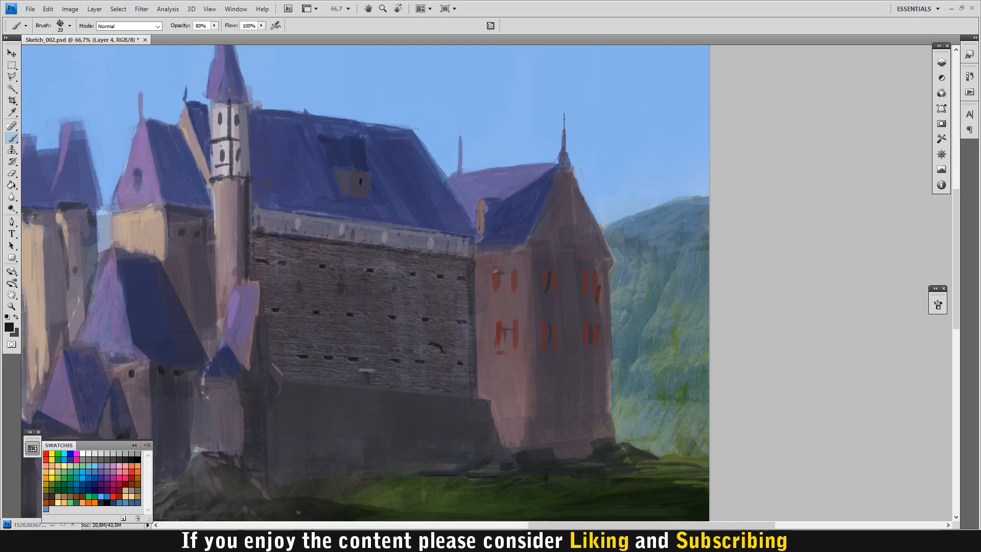
{"action": "left_click_drag", "start_coordinate": [250, 281], "coordinate": [249, 176]}
- Paint over the greenish spots on the brick wall with sampled wall colours
{"action": "left_click_drag", "start_coordinate": [283, 265], "coordinate": [302, 289]}
{"action": "left_click", "coordinate": [294, 278], "text": "alt"}
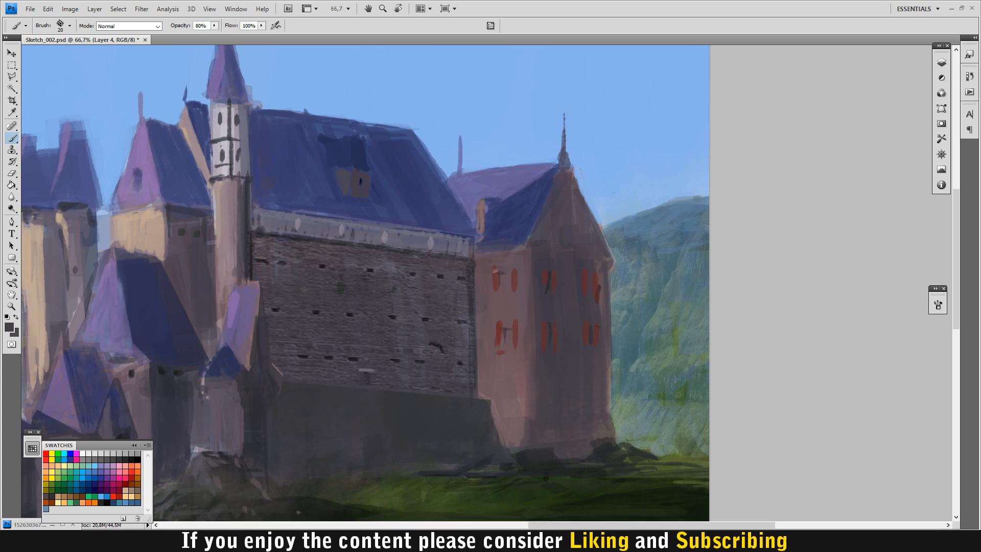
{"action": "left_click_drag", "start_coordinate": [340, 286], "coordinate": [346, 290]}
{"action": "left_click", "coordinate": [394, 302], "text": "alt"}
- Set the foreground colour to a lighter purple than the small front turret's roof for painting
{"action": "left_click", "coordinate": [14, 329]}
{"action": "left_click", "coordinate": [101, 328]}
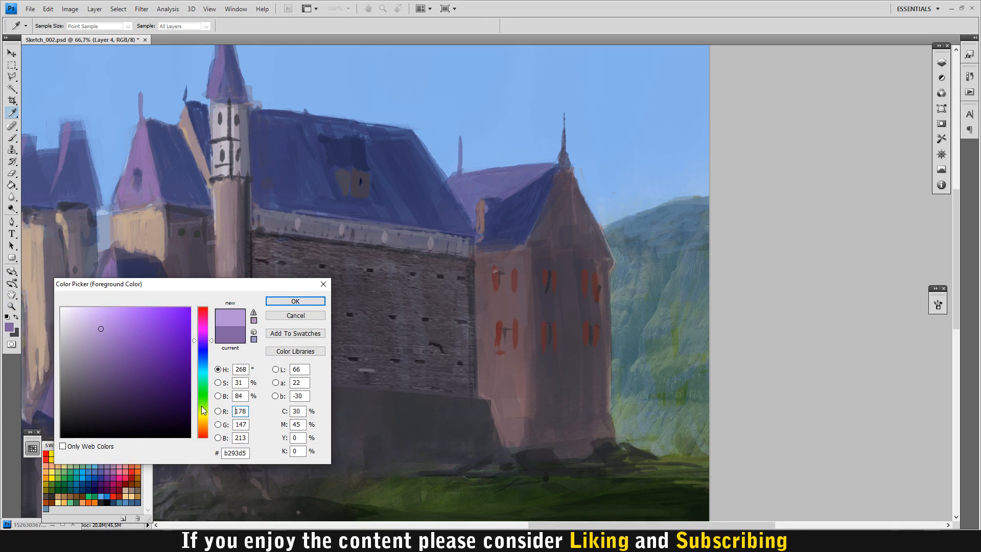
{"action": "left_click", "coordinate": [202, 422]}
{"action": "left_click", "coordinate": [289, 316], "text": "alt"}
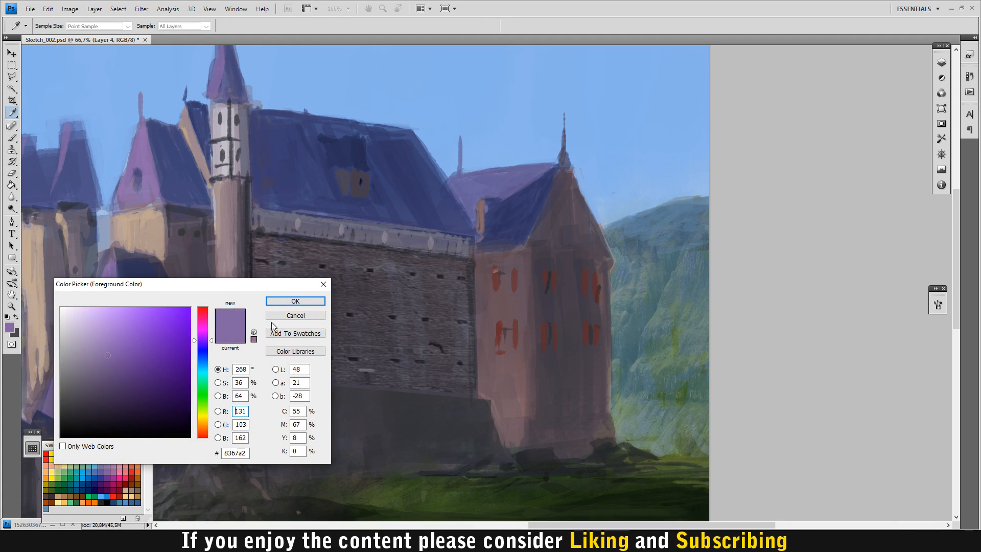
{"action": "left_click", "coordinate": [110, 332]}
{"action": "left_click", "coordinate": [296, 301]}
{"action": "key", "text": "b"}
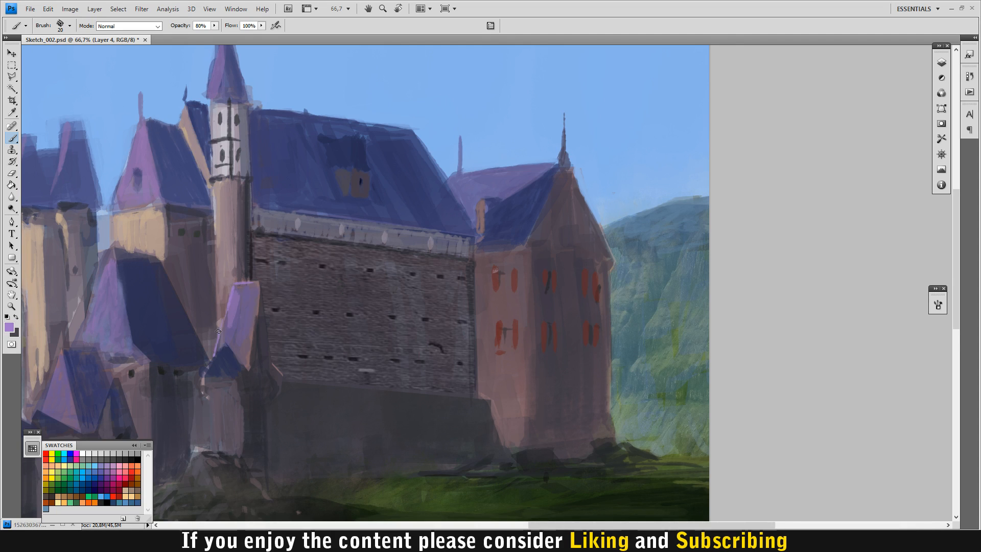
- Touch up the small front turret's roof and the wall beneath it with colours sampled from the painting
{"action": "key", "text": "alt"}
{"action": "key", "text": "alt"}
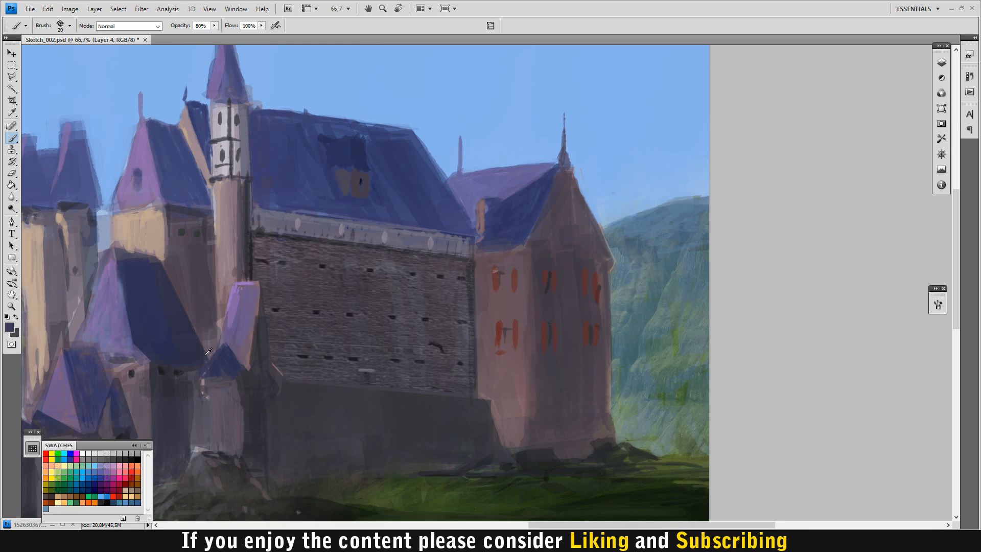
{"action": "left_click", "coordinate": [209, 391], "text": "alt"}
{"action": "left_click_drag", "start_coordinate": [212, 405], "coordinate": [219, 426]}
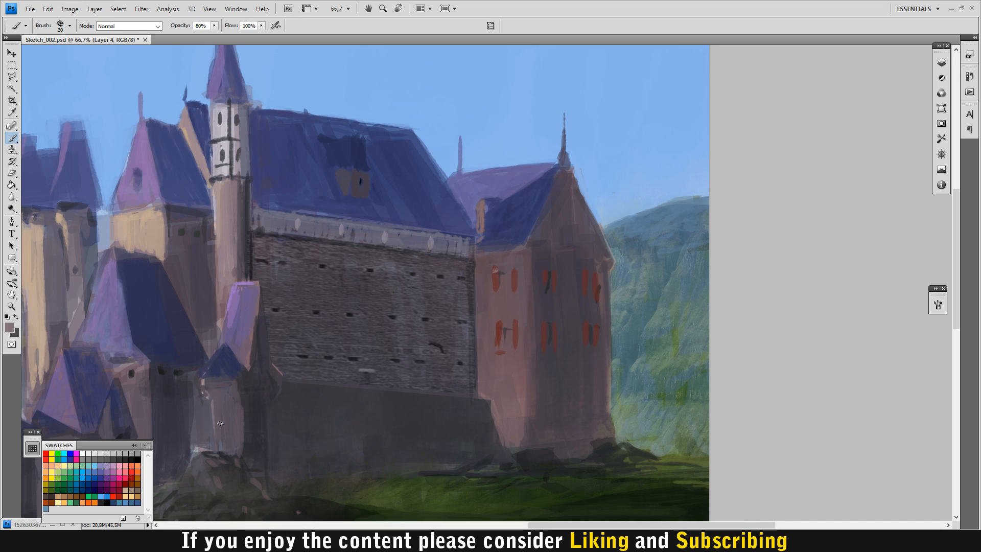
- Zoom out to 50% to frame the whole castle and activate the Polygonal Lasso
{"action": "key", "text": "z"}
{"action": "left_click", "coordinate": [290, 385], "text": "alt"}
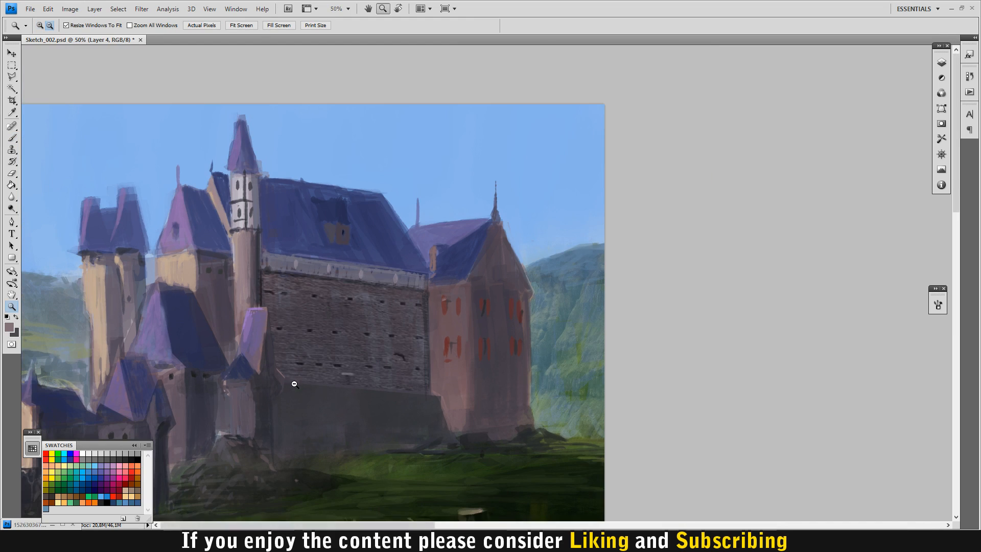
{"action": "left_click", "coordinate": [304, 385], "text": "alt"}
{"action": "left_click", "coordinate": [618, 273]}
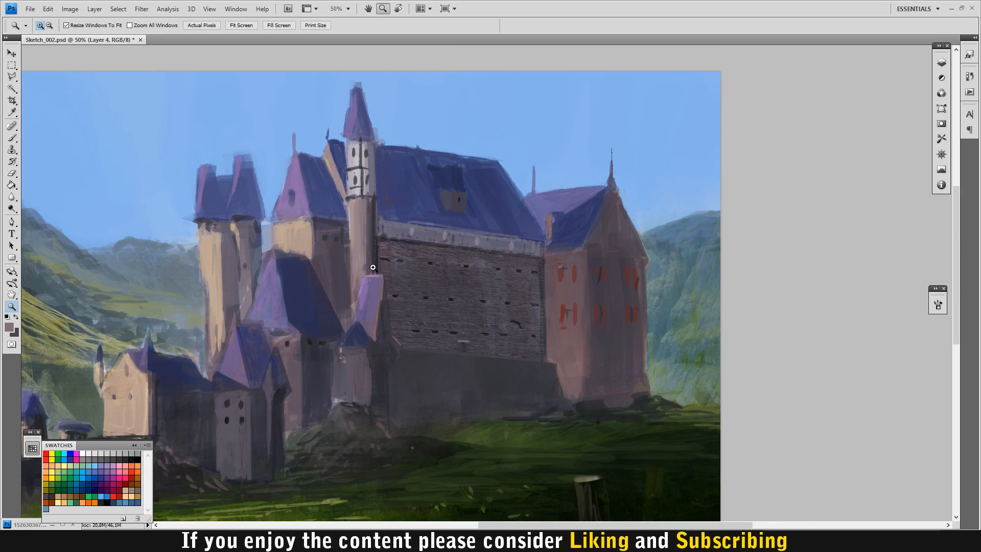
{"action": "key", "text": "l"}
{"action": "left_click", "coordinate": [391, 433]}
{"action": "left_click", "coordinate": [391, 366]}
{"action": "key", "text": "Escape"}
- Select the small front turret with its rock base and the grass below it using the Polygonal Lasso
{"action": "left_click", "coordinate": [399, 435]}
{"action": "left_click", "coordinate": [390, 422]}
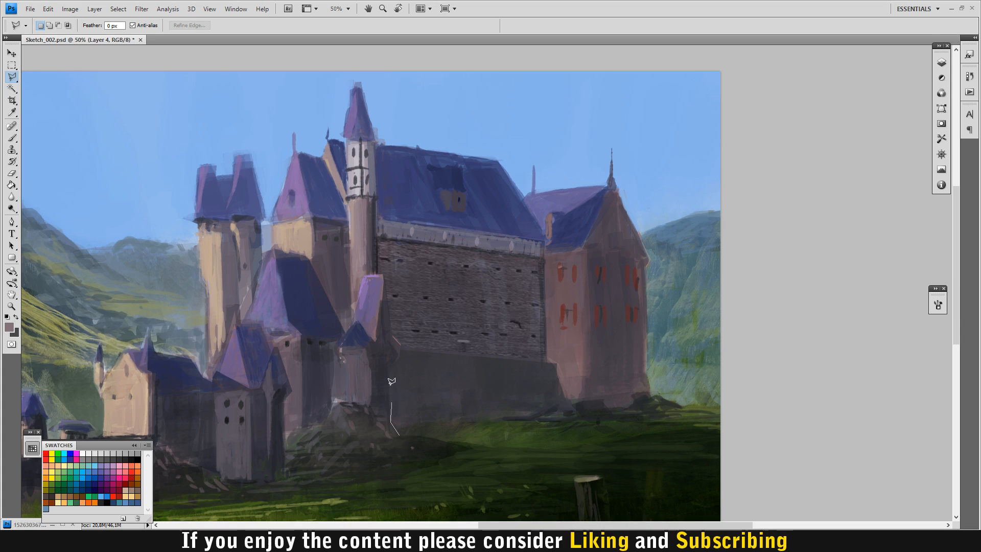
{"action": "left_click", "coordinate": [390, 366]}
{"action": "left_click", "coordinate": [402, 353]}
{"action": "left_click", "coordinate": [400, 341]}
{"action": "left_click", "coordinate": [391, 332]}
{"action": "left_click", "coordinate": [383, 276]}
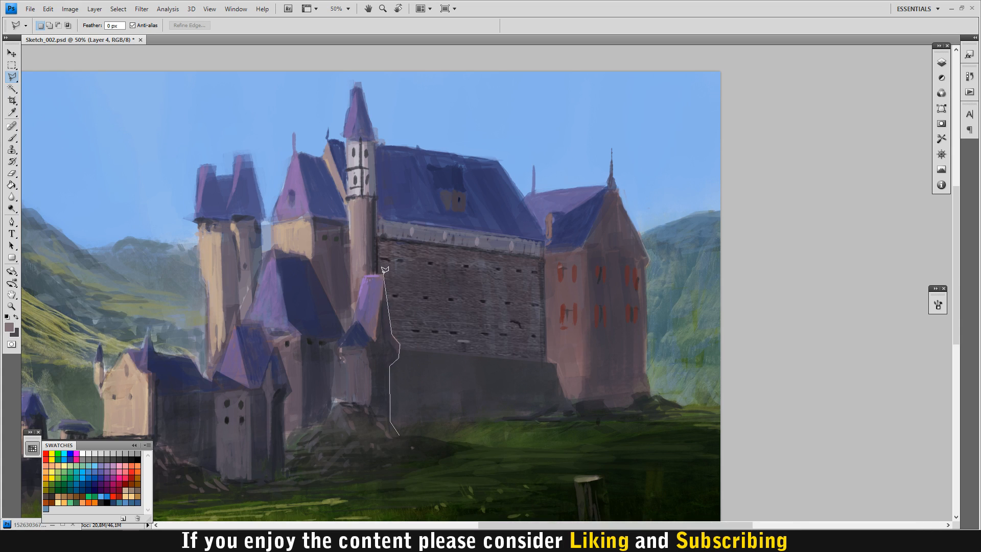
{"action": "left_click", "coordinate": [366, 276]}
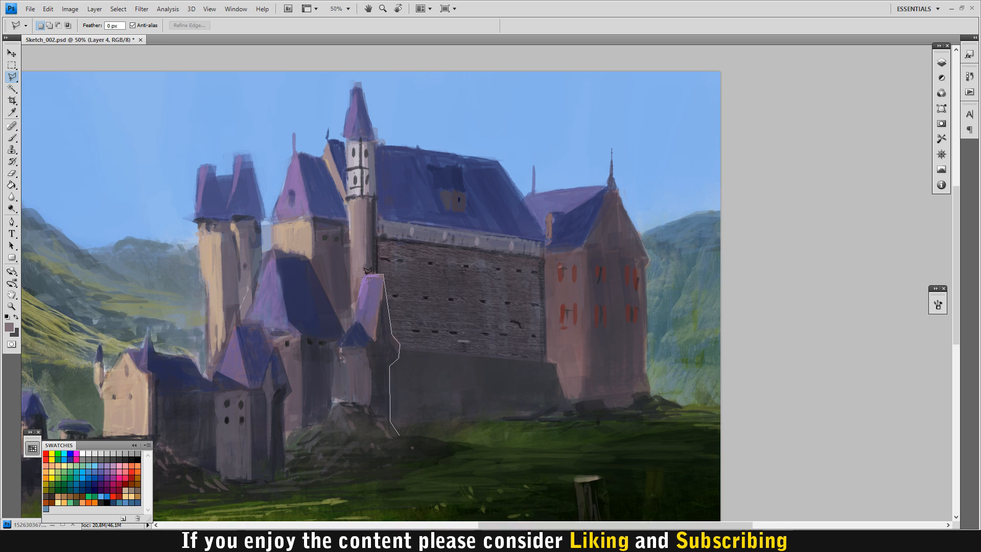
{"action": "left_click", "coordinate": [354, 322]}
{"action": "left_click", "coordinate": [339, 353]}
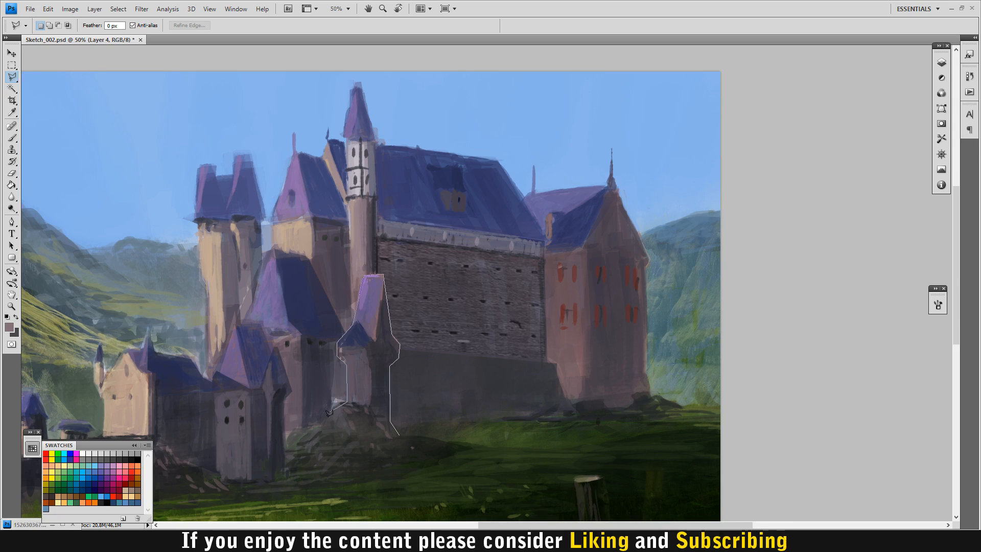
{"action": "left_click", "coordinate": [272, 486]}
{"action": "left_click", "coordinate": [494, 468]}
{"action": "left_click", "coordinate": [515, 450]}
{"action": "left_click", "coordinate": [503, 435]}
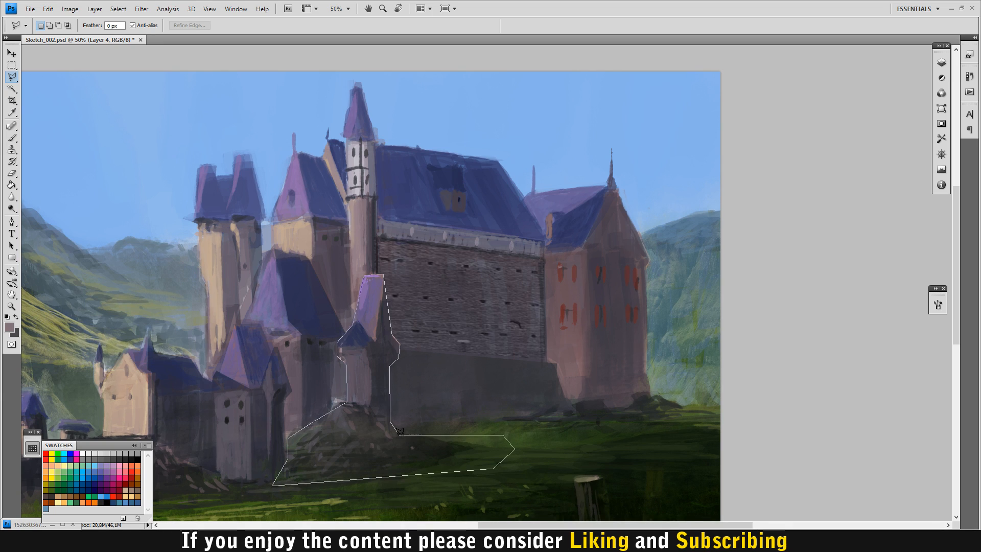
- Add a new layer directly above Layer 4 for shading the selected turret
{"action": "key", "text": "b"}
{"action": "left_click", "coordinate": [942, 62]}
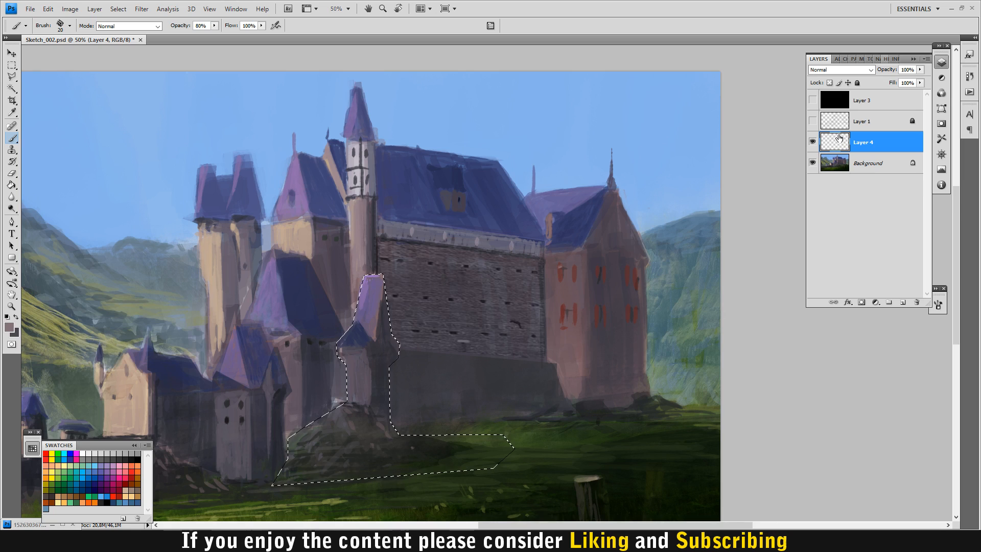
{"action": "left_click", "coordinate": [903, 303]}
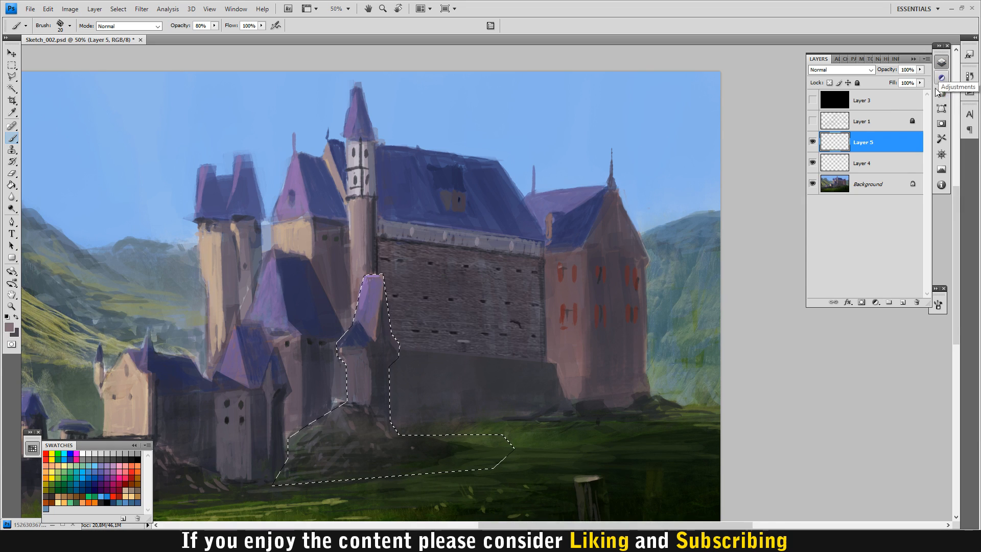
- Choose a soft size 800 brush and set the new layer's blend mode to Multiply
{"action": "left_click", "coordinate": [938, 305]}
{"action": "left_click", "coordinate": [883, 390]}
{"action": "left_click", "coordinate": [911, 279]}
{"action": "left_click", "coordinate": [864, 71]}
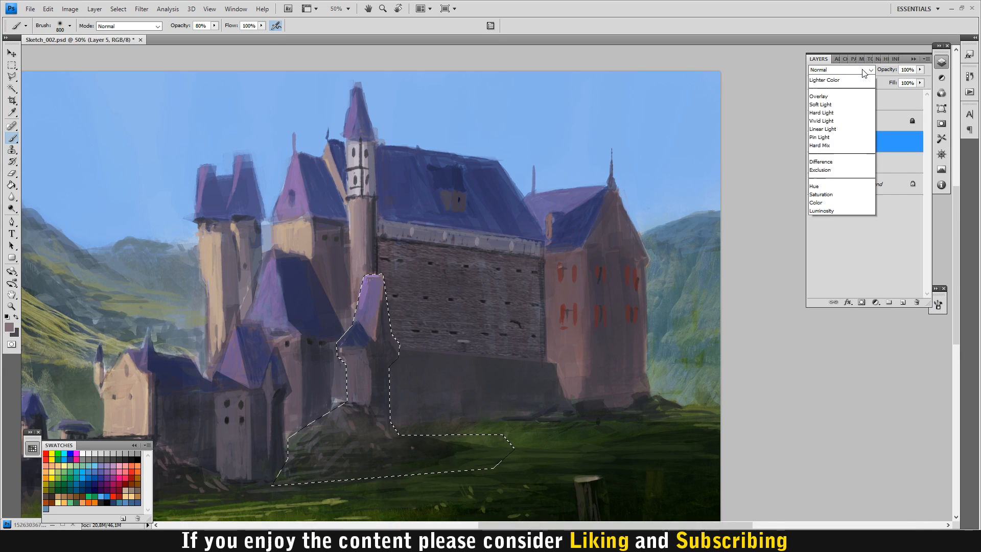
{"action": "left_click", "coordinate": [845, 113]}
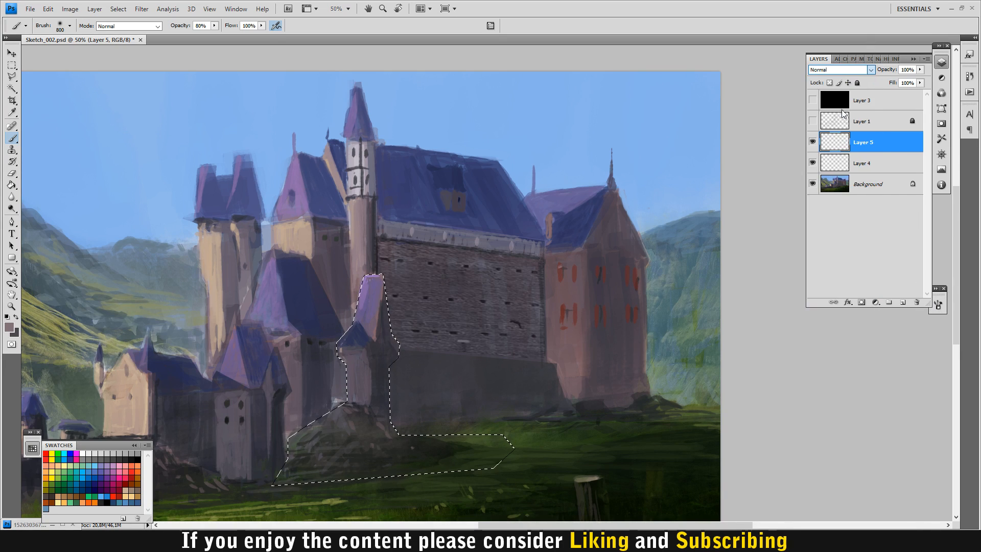
- Try a heavy dark grey shadow over the selected turret on the Multiply layer and deselect to judge it
{"action": "left_click", "coordinate": [397, 372], "text": "alt"}
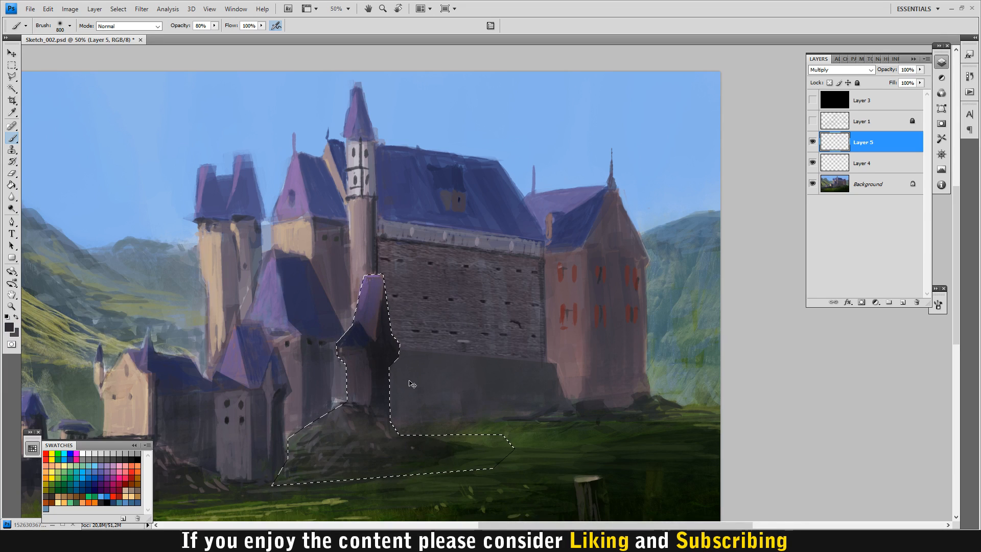
{"action": "key", "text": "ctrl+z"}
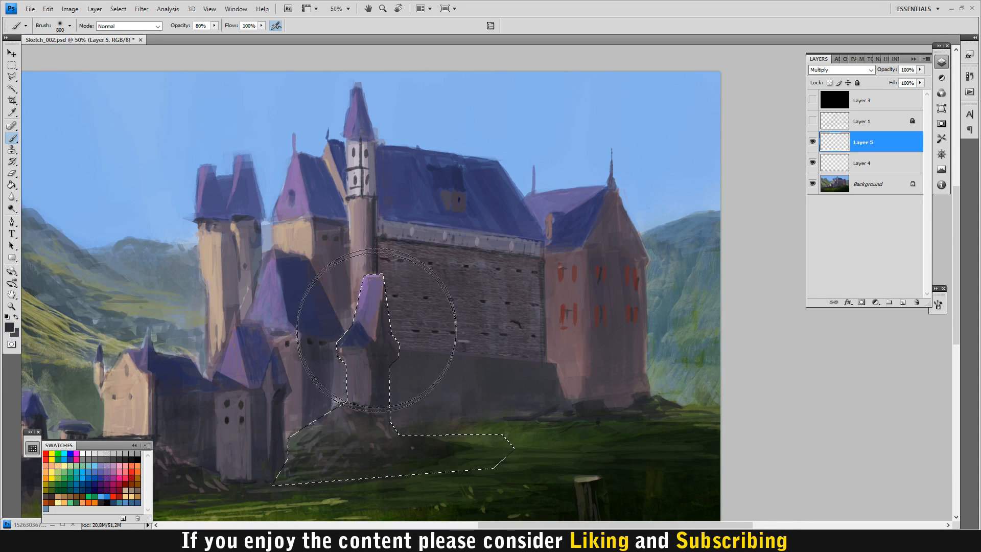
{"action": "key", "text": "ctrl+z"}
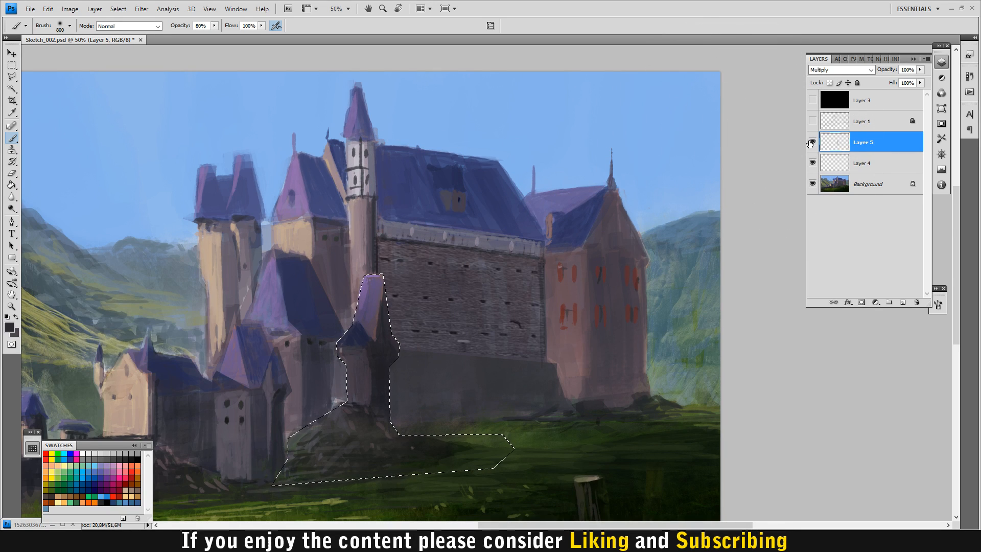
{"action": "key", "text": "m"}
{"action": "key", "text": "ctrl+d"}
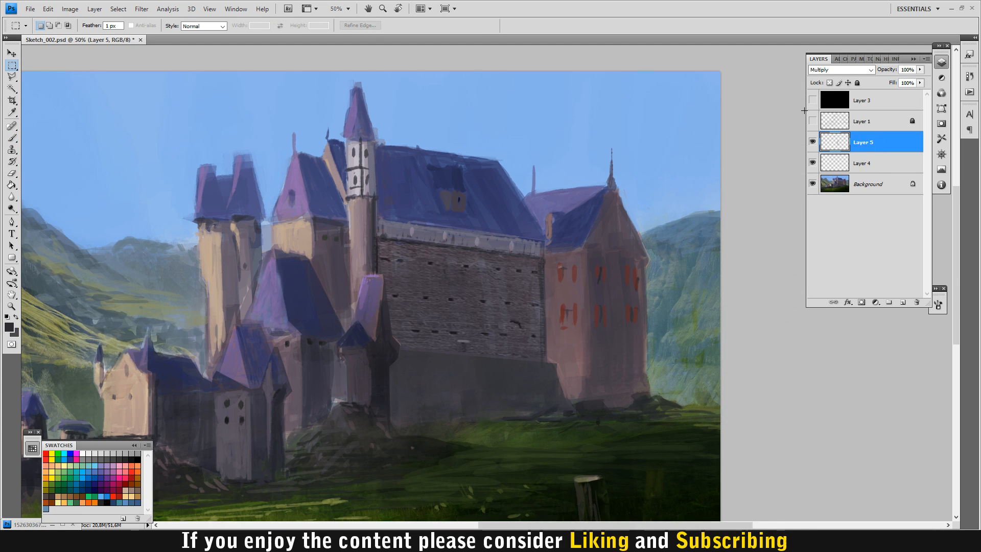
- Undo the heavy turret shading and brush a softer shadow inside the restored selection
{"action": "key", "text": "ctrl+shift+d"}
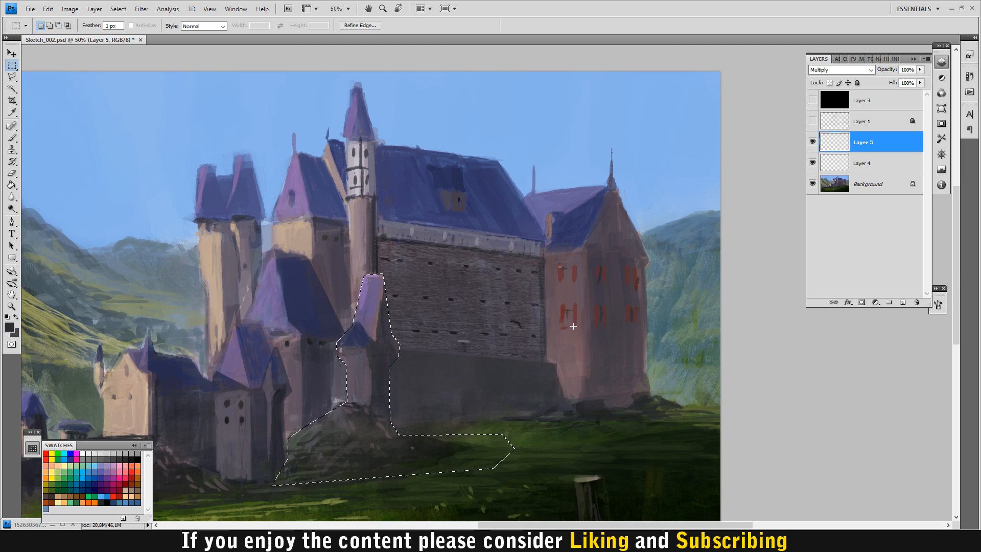
{"action": "key", "text": "ctrl+alt+z"}
{"action": "key", "text": "ctrl+alt+z"}
{"action": "key", "text": "ctrl+alt+z"}
{"action": "key", "text": "b"}
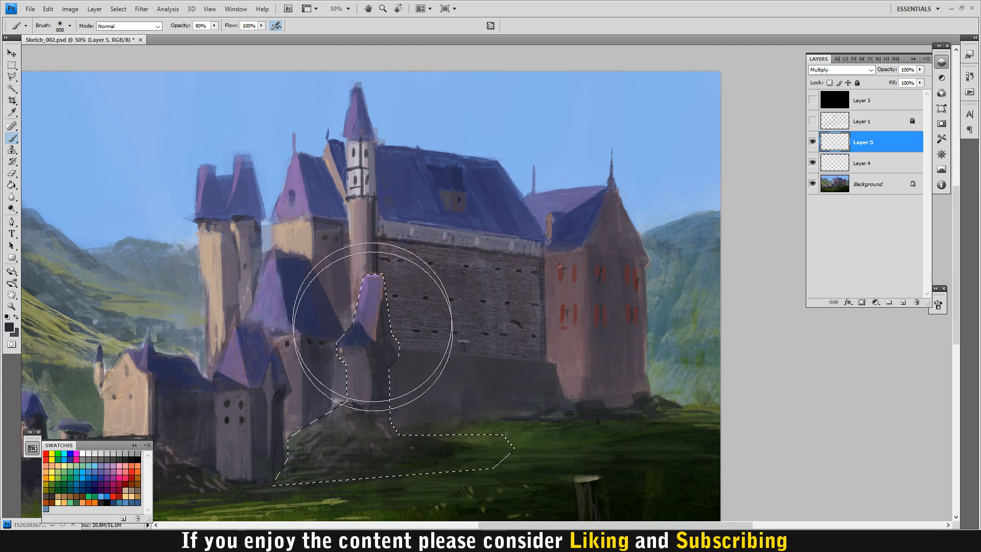
- Make Layer 4 active and invert the turret selection
{"action": "left_click", "coordinate": [867, 163]}
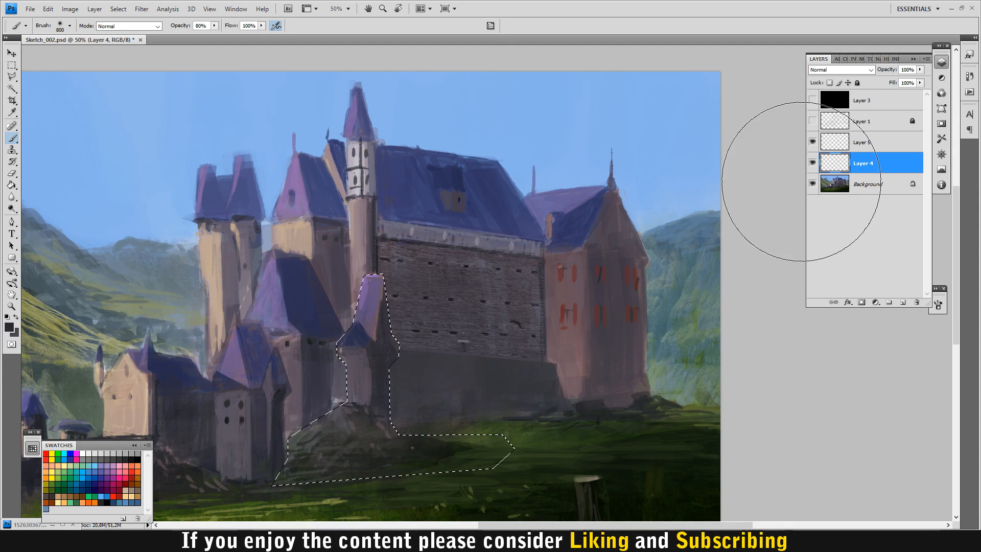
{"action": "key", "text": "m"}
{"action": "right_click", "coordinate": [379, 172]}
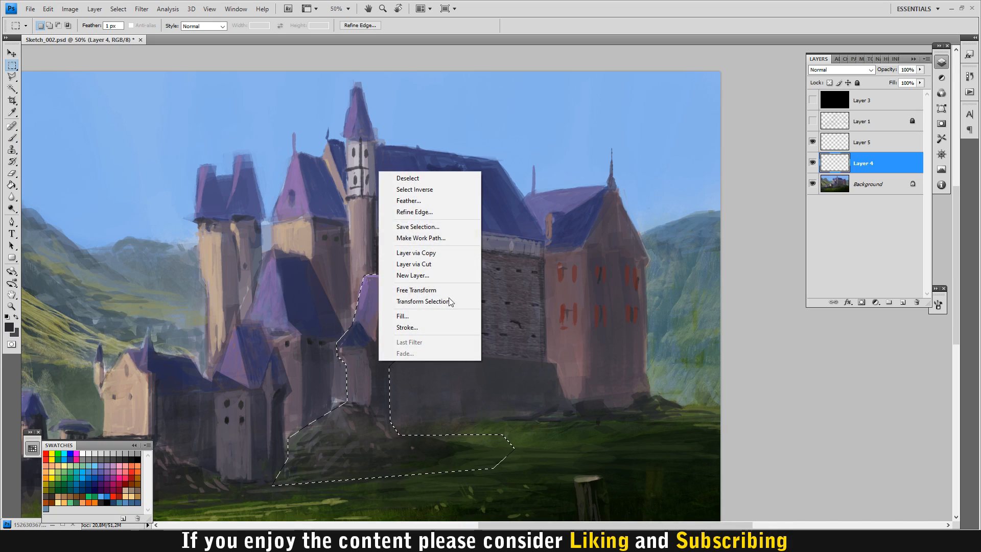
{"action": "left_click", "coordinate": [440, 192]}
- Brush a soft sky-blue haze over the walls behind the front turret on Layer 4 and clear the selection
{"action": "key", "text": "b"}
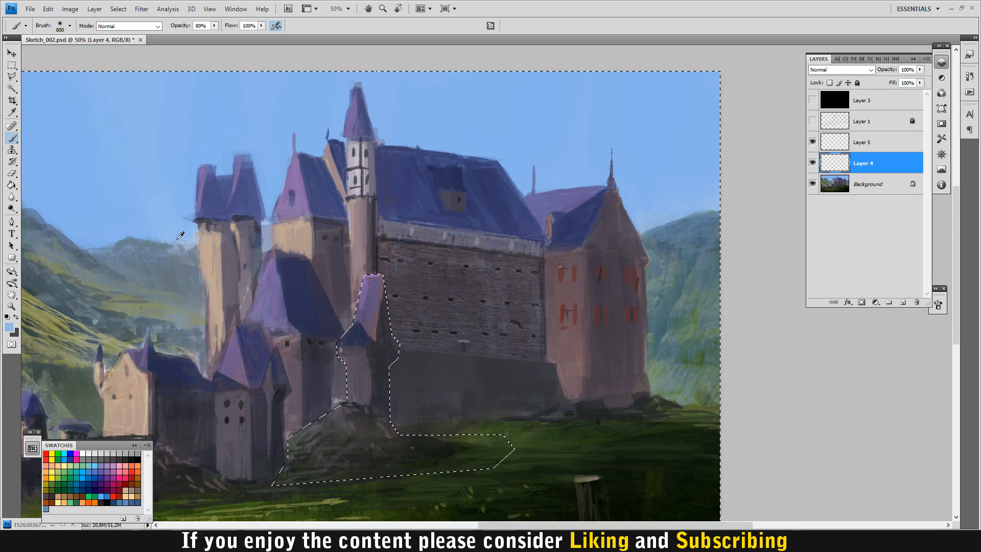
{"action": "left_click_drag", "start_coordinate": [375, 322], "coordinate": [400, 324]}
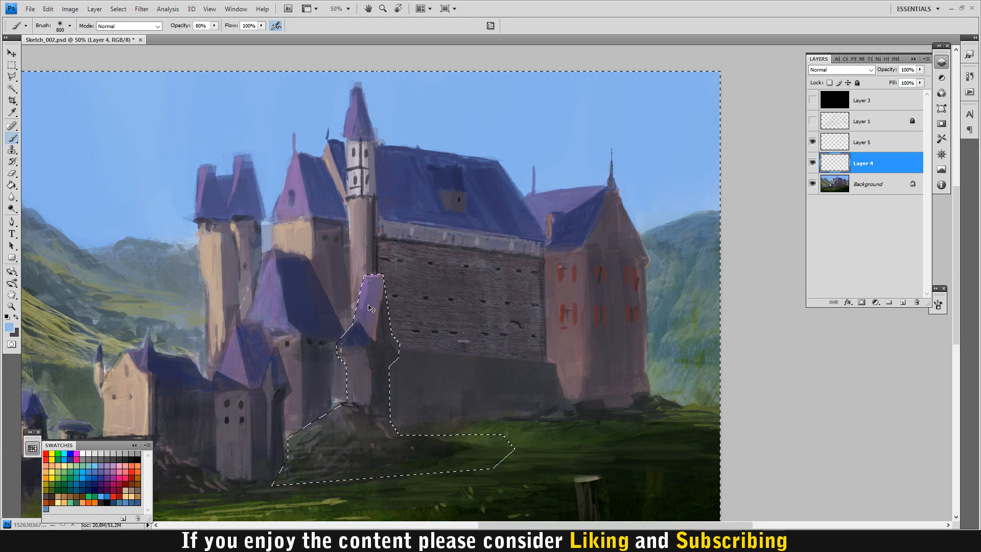
{"action": "left_click_drag", "start_coordinate": [385, 316], "coordinate": [339, 308]}
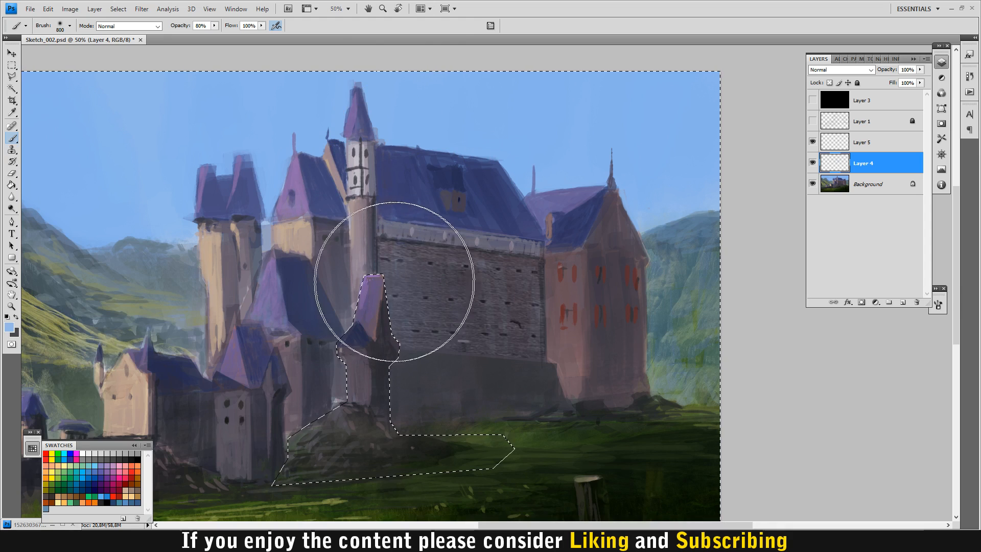
{"action": "key", "text": "ctrl+z"}
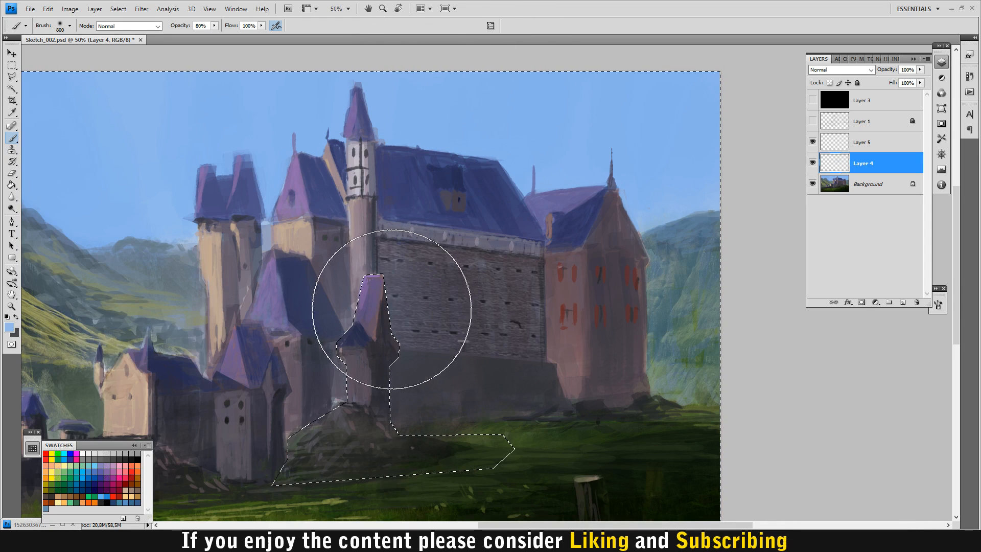
{"action": "key", "text": "m"}
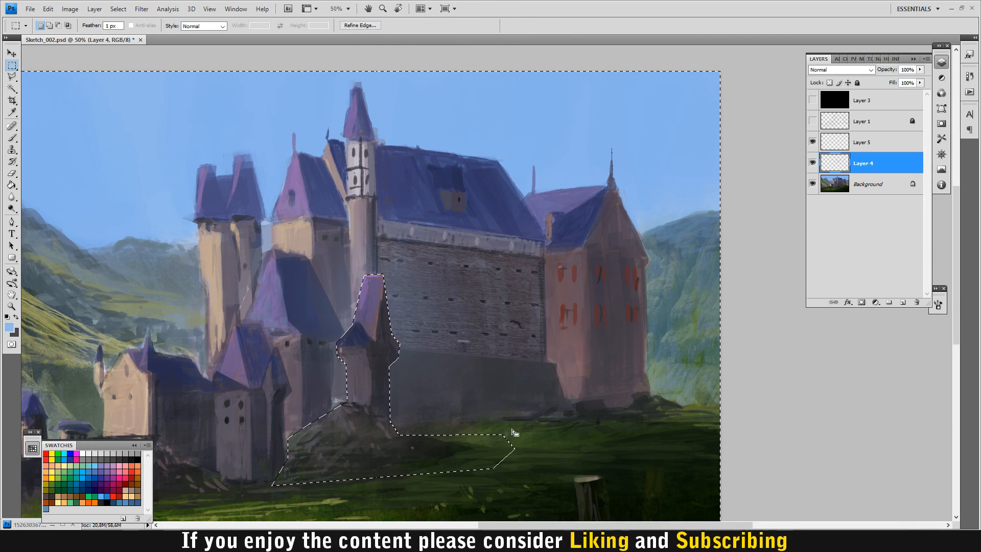
{"action": "key", "text": "l"}
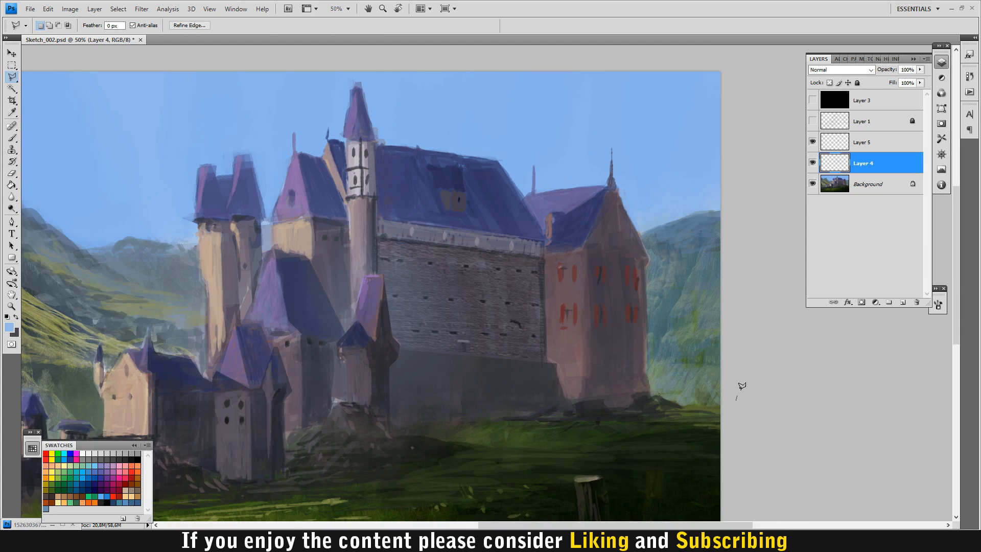
{"action": "key", "text": "m"}
{"action": "key", "text": "ctrl+d"}
- Outline a polygonal selection around the gabled rear building and the sky and hills beyond the main wall's far edge
{"action": "key", "text": "l"}
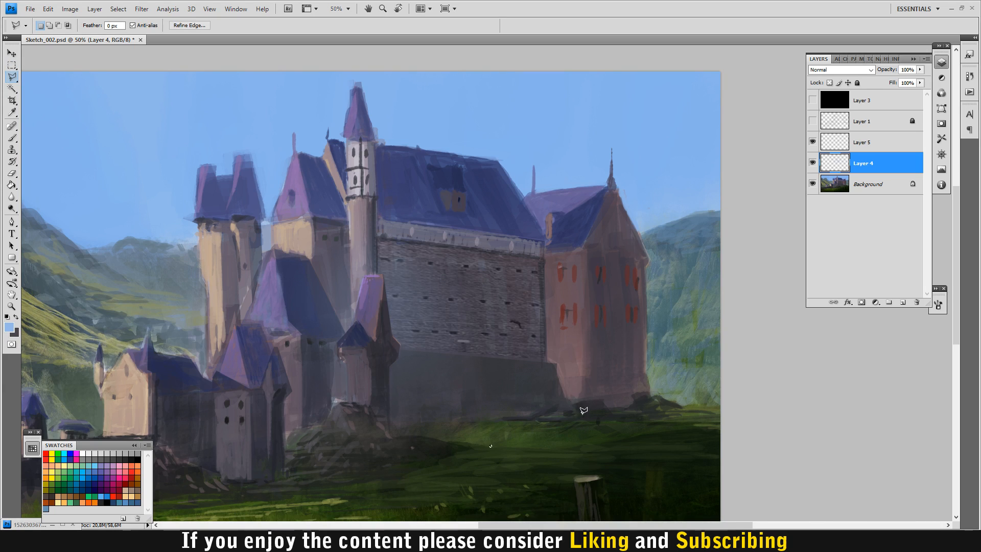
{"action": "double_click", "coordinate": [546, 239]}
{"action": "key", "text": "ctrl+d"}
{"action": "left_click", "coordinate": [545, 241]}
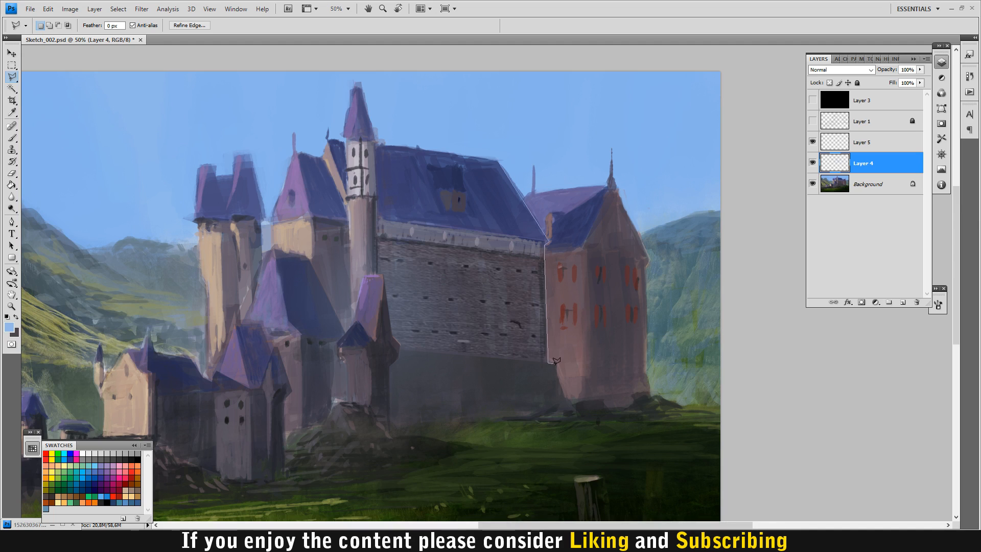
{"action": "left_click", "coordinate": [578, 417]}
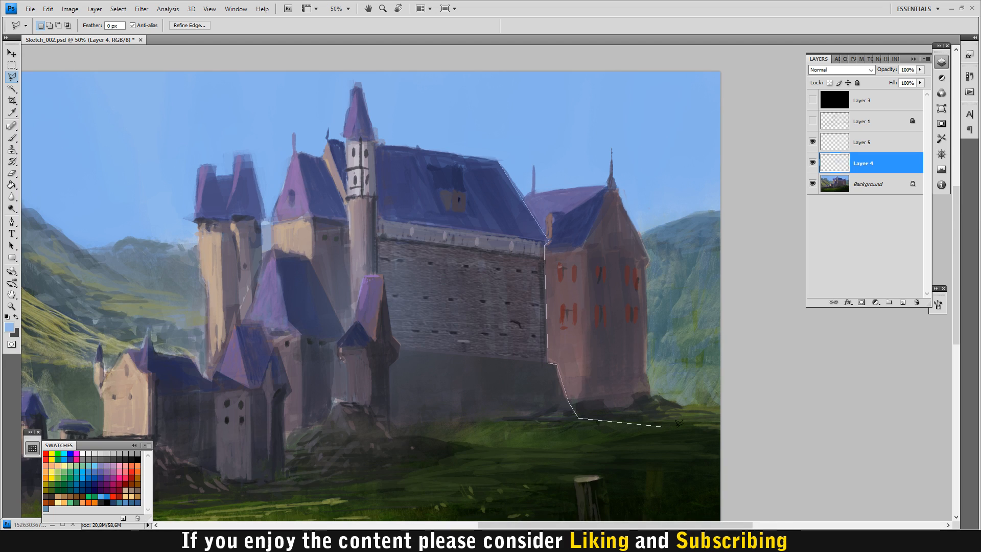
{"action": "left_click", "coordinate": [736, 424]}
{"action": "left_click", "coordinate": [748, 372]}
{"action": "left_click", "coordinate": [749, 64]}
{"action": "left_click", "coordinate": [598, 64]}
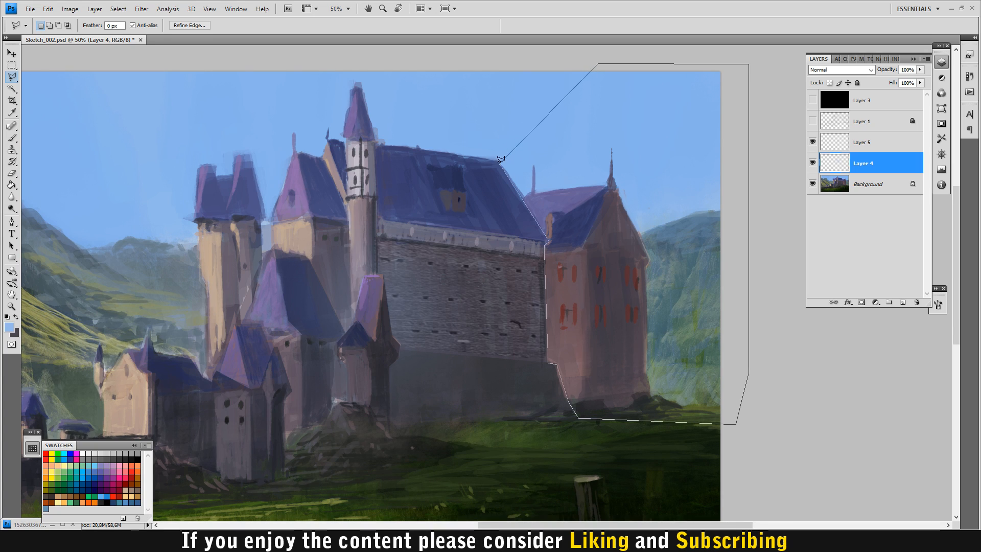
{"action": "left_click", "coordinate": [498, 164]}
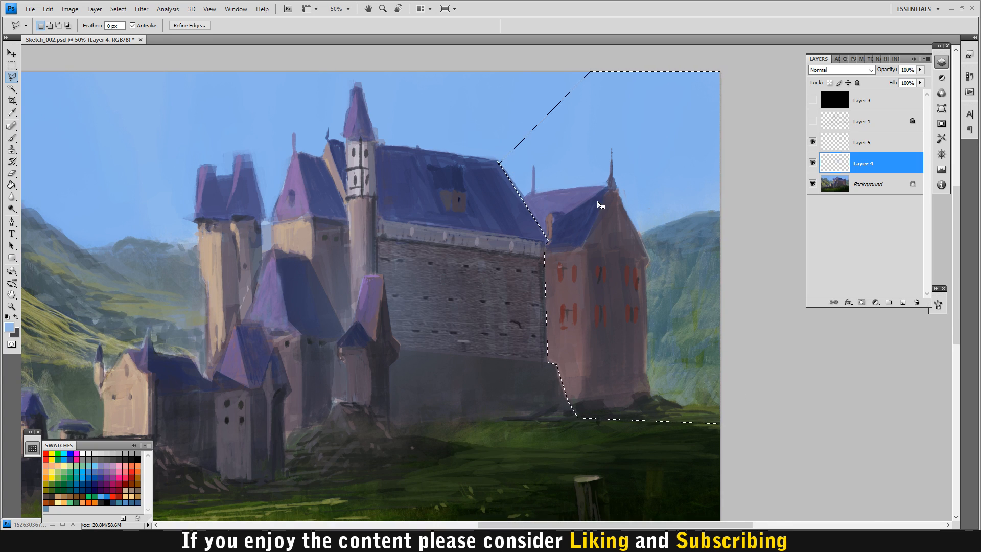
- Brush a soft sky-blue haze over the selected gabled building and invert the selection
{"action": "key", "text": "b"}
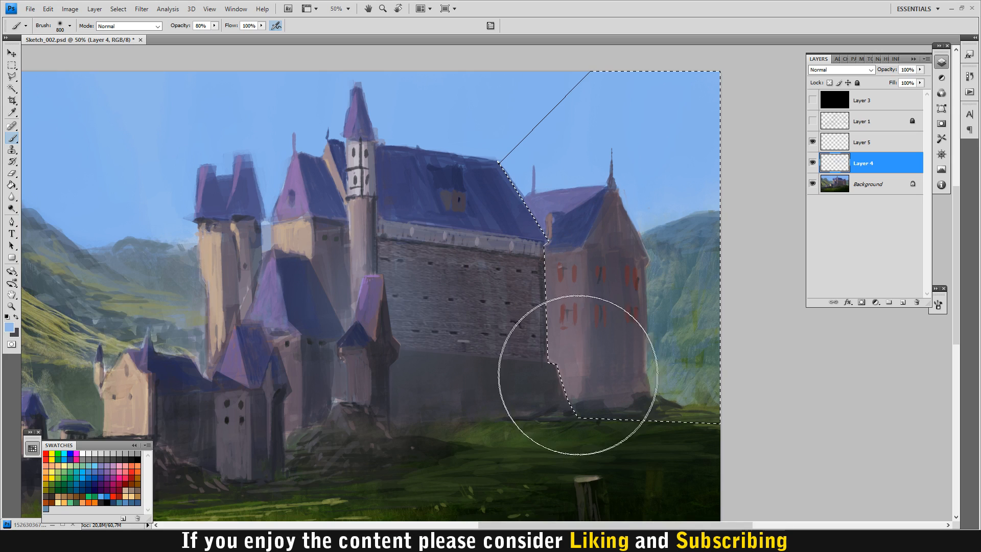
{"action": "key", "text": "m"}
{"action": "right_click", "coordinate": [555, 339]}
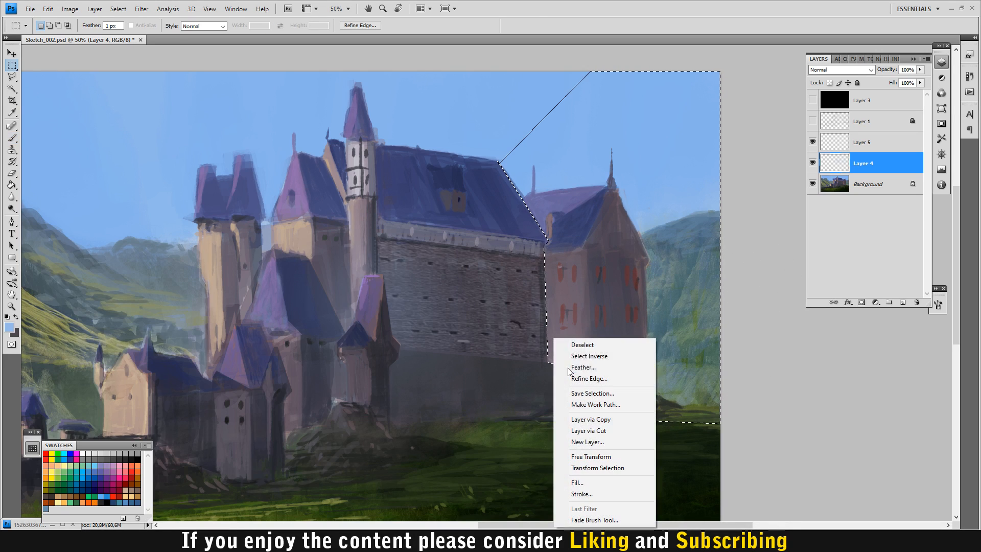
{"action": "left_click", "coordinate": [589, 356]}
- Brush a sampled near-black shade softly over the main wall's far end inside the inverted selection and deselect
{"action": "key", "text": "b"}
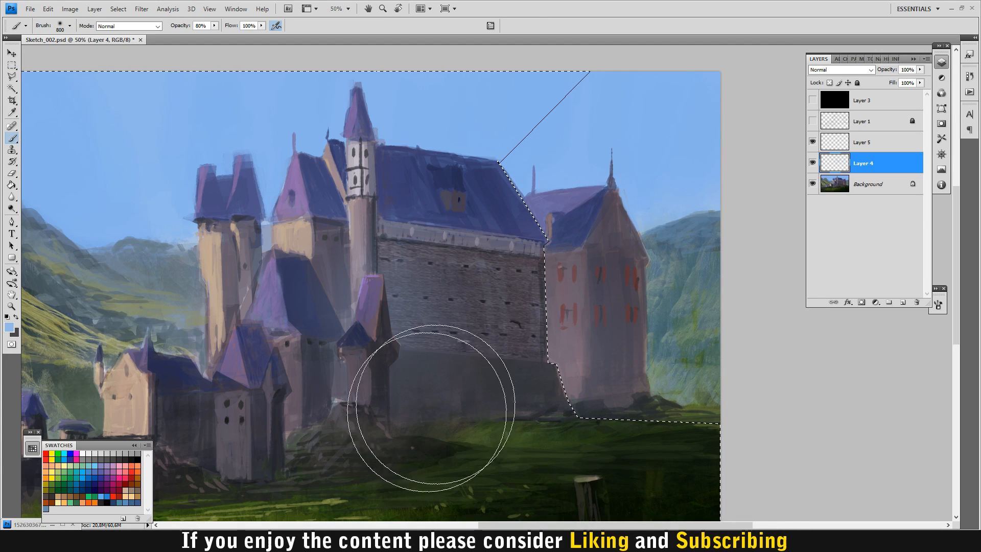
{"action": "left_click", "coordinate": [434, 446], "text": "alt"}
{"action": "mouse_move", "coordinate": [571, 376]}
{"action": "left_mouse_down"}
{"action": "mouse_move", "coordinate": [573, 319]}
{"action": "mouse_move", "coordinate": [558, 330]}
{"action": "mouse_move", "coordinate": [558, 298]}
{"action": "mouse_move", "coordinate": [554, 370]}
{"action": "mouse_move", "coordinate": [516, 315]}
{"action": "mouse_move", "coordinate": [490, 391]}
{"action": "mouse_move", "coordinate": [459, 357]}
{"action": "mouse_move", "coordinate": [485, 304]}
{"action": "mouse_move", "coordinate": [487, 346]}
{"action": "mouse_move", "coordinate": [506, 228]}
{"action": "mouse_move", "coordinate": [440, 327]}
{"action": "mouse_move", "coordinate": [471, 276]}
{"action": "mouse_move", "coordinate": [477, 241]}
{"action": "mouse_move", "coordinate": [505, 400]}
{"action": "left_mouse_up"}
{"action": "key", "text": "z"}
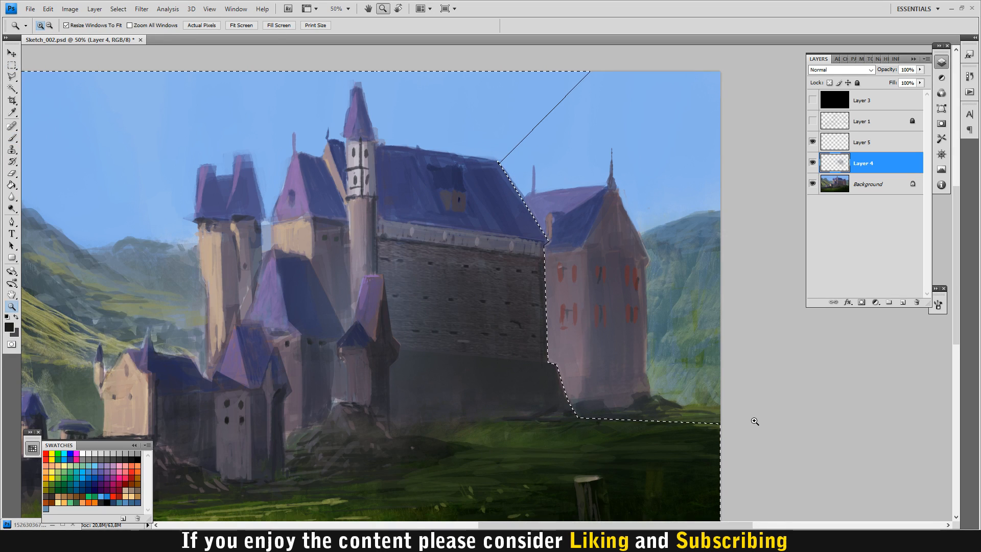
{"action": "left_click", "coordinate": [753, 424], "text": "alt"}
{"action": "key", "text": "m"}
{"action": "key", "text": "ctrl+d"}
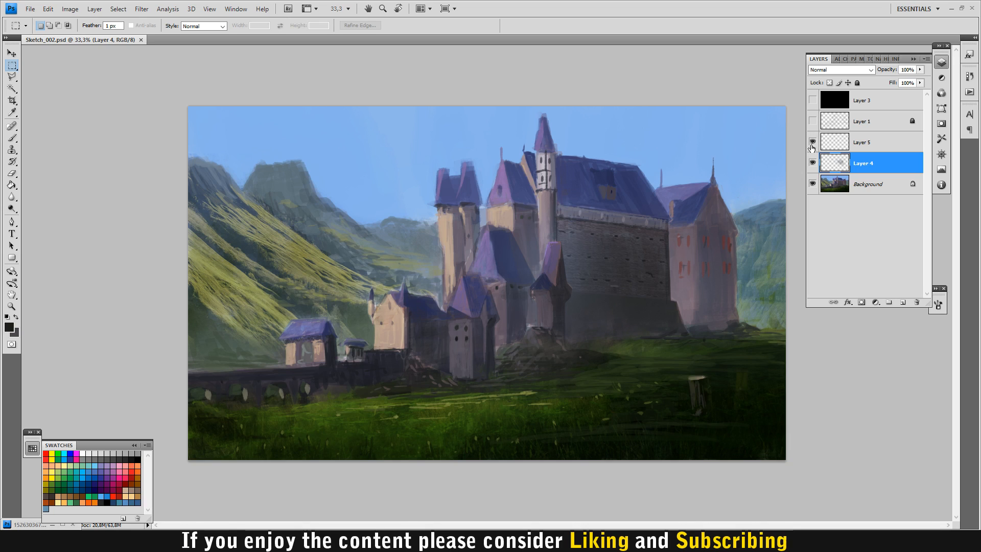
- Toggle the visibility of Layer 4 and Layer 5 to compare the castle with and without the added haze and shadows
{"action": "left_click", "coordinate": [812, 161]}
{"action": "left_click", "coordinate": [813, 163]}
{"action": "left_click", "coordinate": [813, 142]}
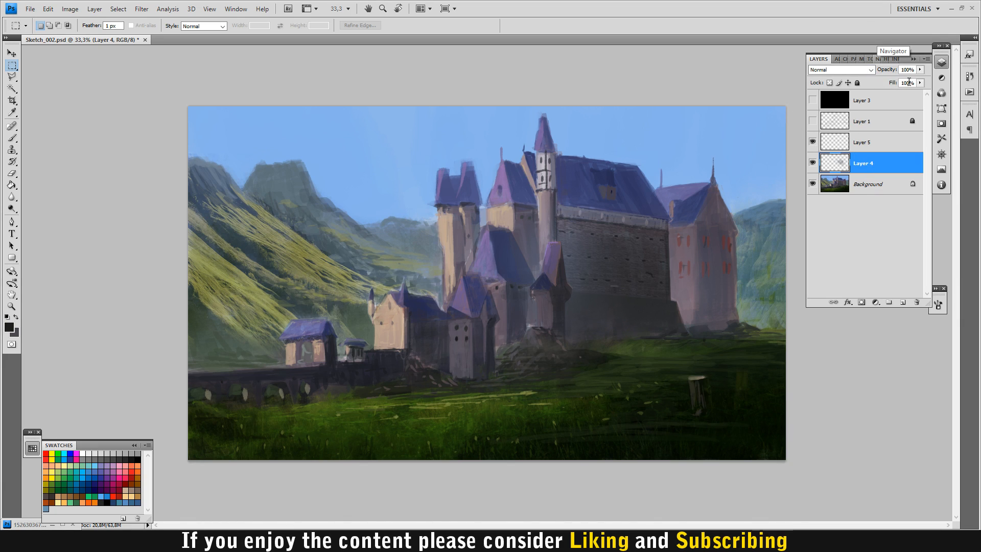
{"action": "mouse_move", "coordinate": [913, 83]}
{"action": "left_mouse_down"}
{"action": "mouse_move", "coordinate": [900, 79]}
{"action": "mouse_move", "coordinate": [922, 81]}
{"action": "left_mouse_up"}
{"action": "left_click", "coordinate": [871, 141]}
{"action": "left_click", "coordinate": [812, 143]}
{"action": "left_click", "coordinate": [812, 144]}
{"action": "left_click", "coordinate": [813, 144]}
{"action": "left_click", "coordinate": [813, 145]}
- Lower Layer 4's opacity to 76% and merge Layer 4 and Layer 5 down into the Background
{"action": "left_click", "coordinate": [874, 163]}
{"action": "left_click", "coordinate": [921, 70]}
{"action": "left_click_drag", "start_coordinate": [921, 79], "coordinate": [910, 79]}
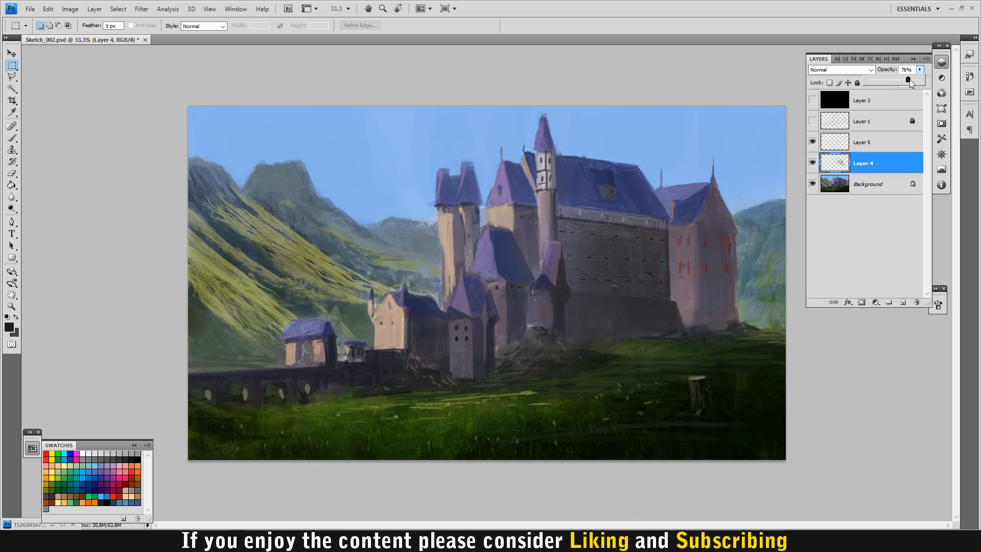
{"action": "key", "text": "ctrl+e"}
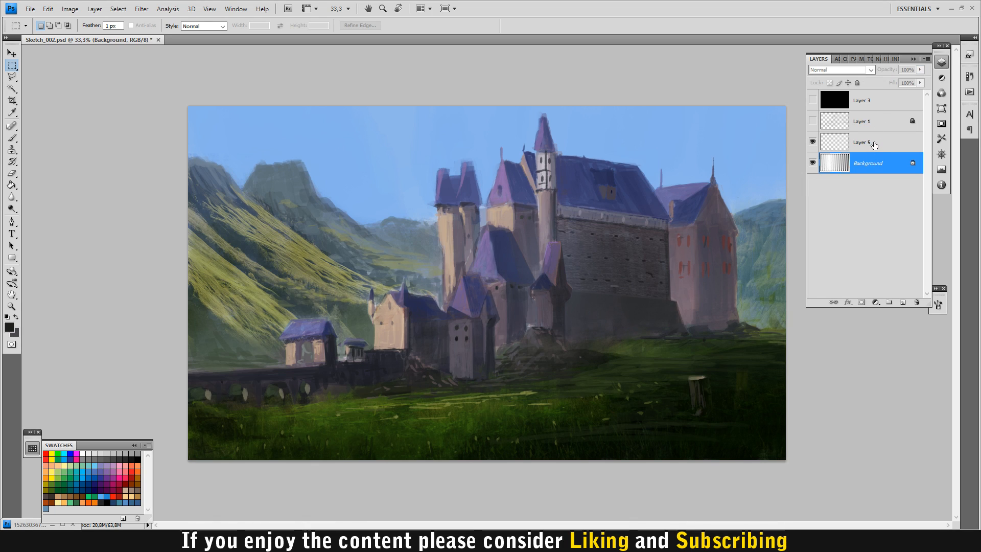
{"action": "left_click", "coordinate": [882, 143]}
{"action": "key", "text": "ctrl+e"}
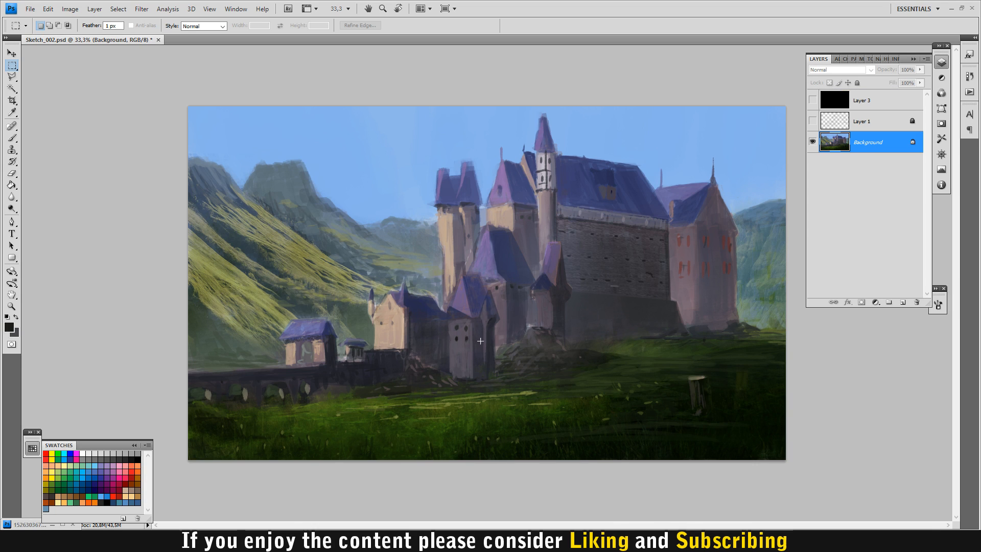
- Add a new empty layer at the top of the layer stack for painting the castle's details
{"action": "key", "text": "z"}
{"action": "left_click", "coordinate": [707, 259]}
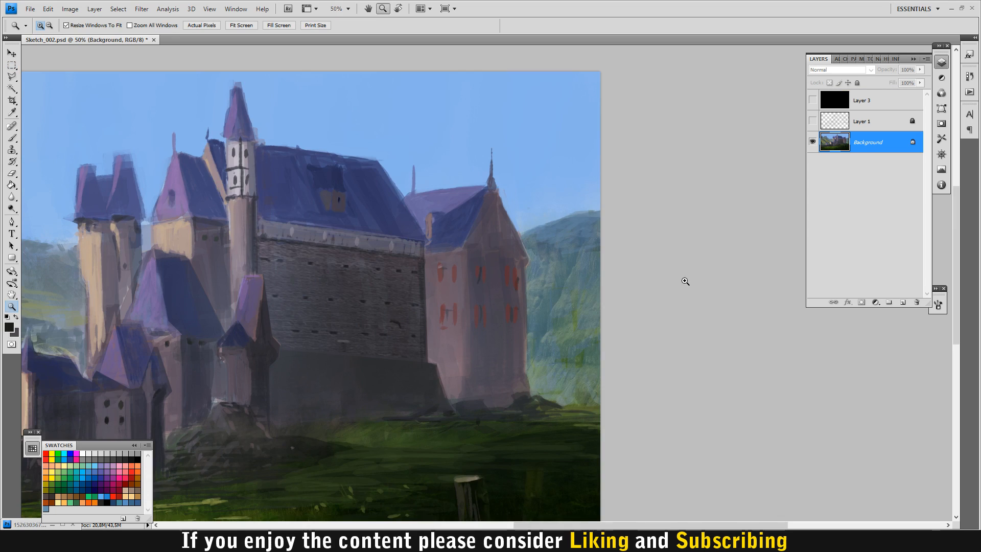
{"action": "left_click", "coordinate": [249, 388]}
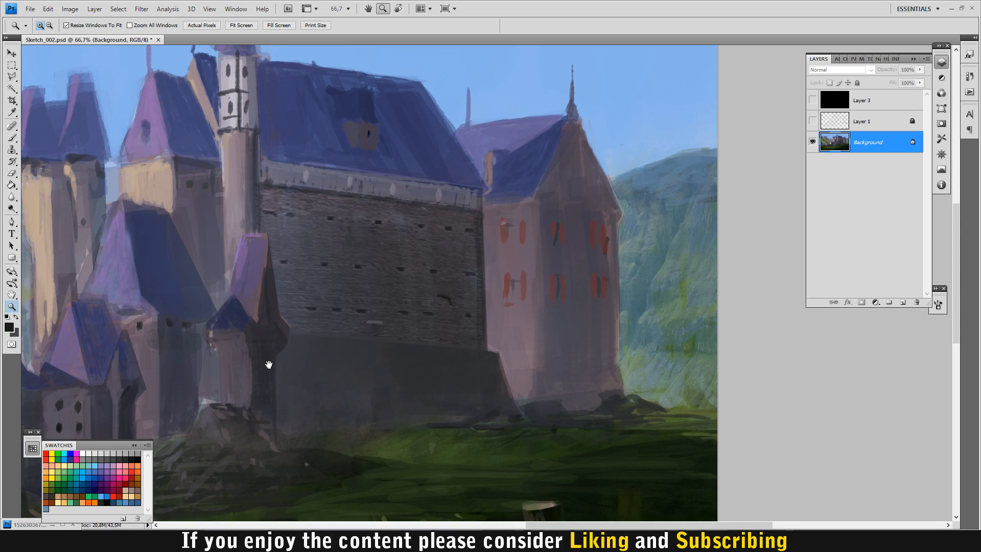
{"action": "left_click_drag", "start_coordinate": [268, 364], "coordinate": [372, 348]}
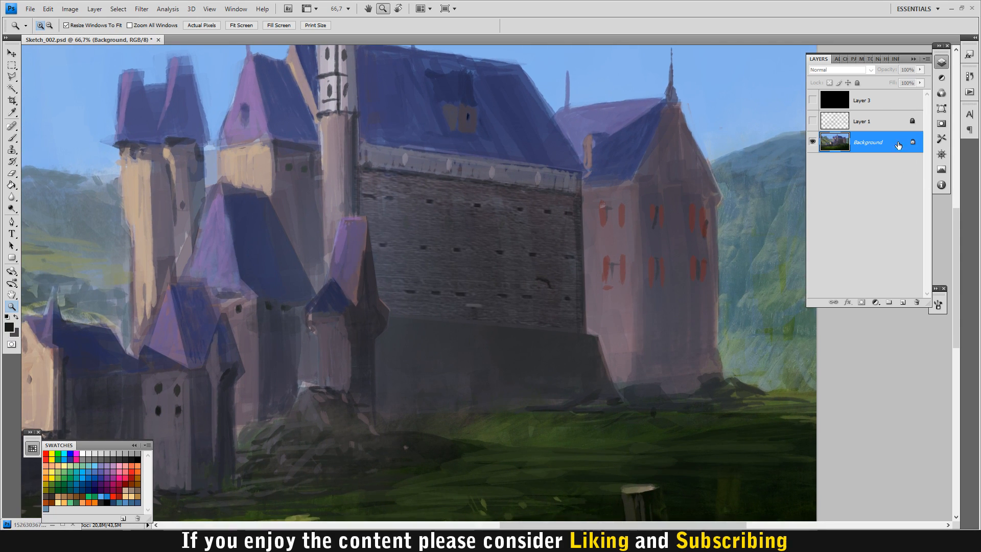
{"action": "left_click", "coordinate": [914, 280]}
{"action": "left_click", "coordinate": [902, 303]}
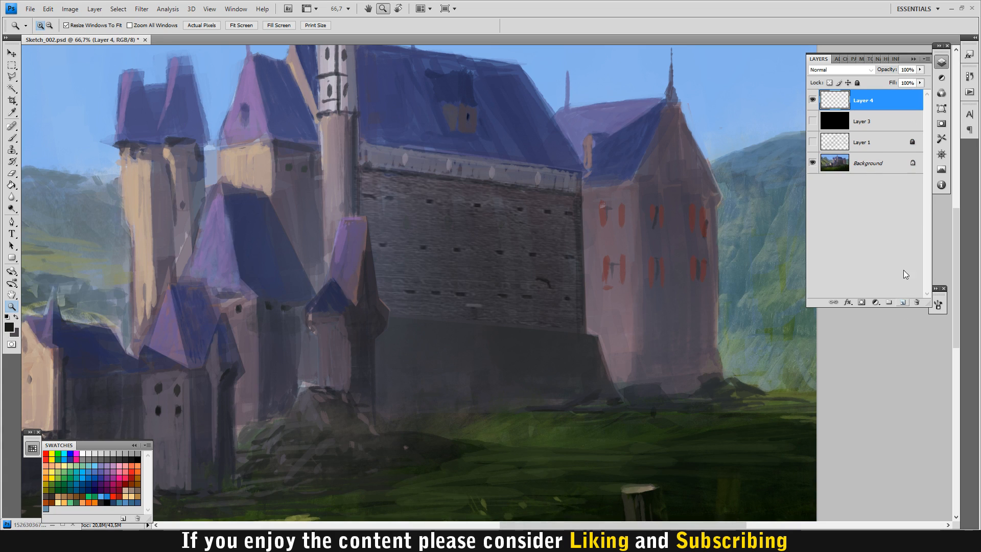
{"action": "left_click", "coordinate": [942, 62]}
- Choose a textured 45 px brush preset for painting
{"action": "key", "text": "b"}
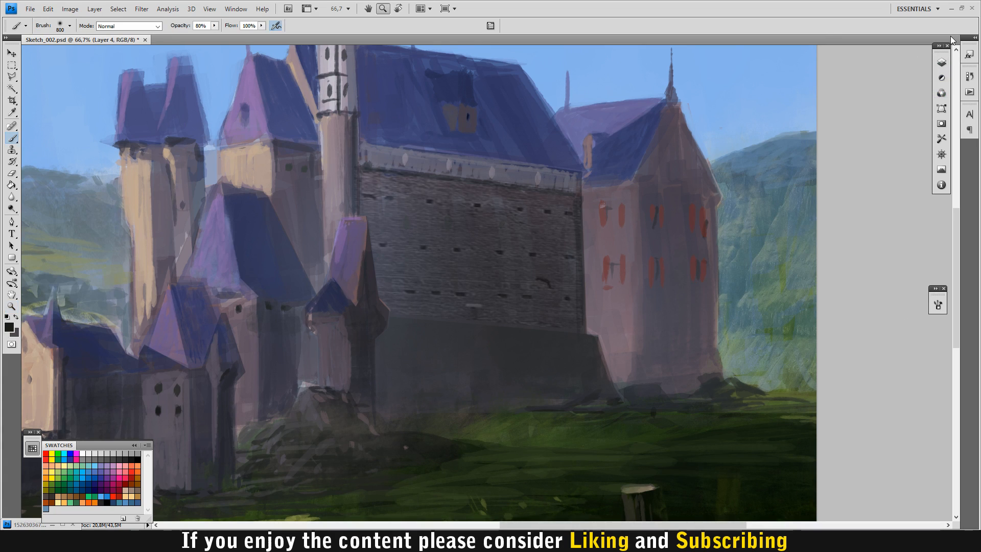
{"action": "left_click", "coordinate": [938, 305]}
{"action": "left_click", "coordinate": [900, 390]}
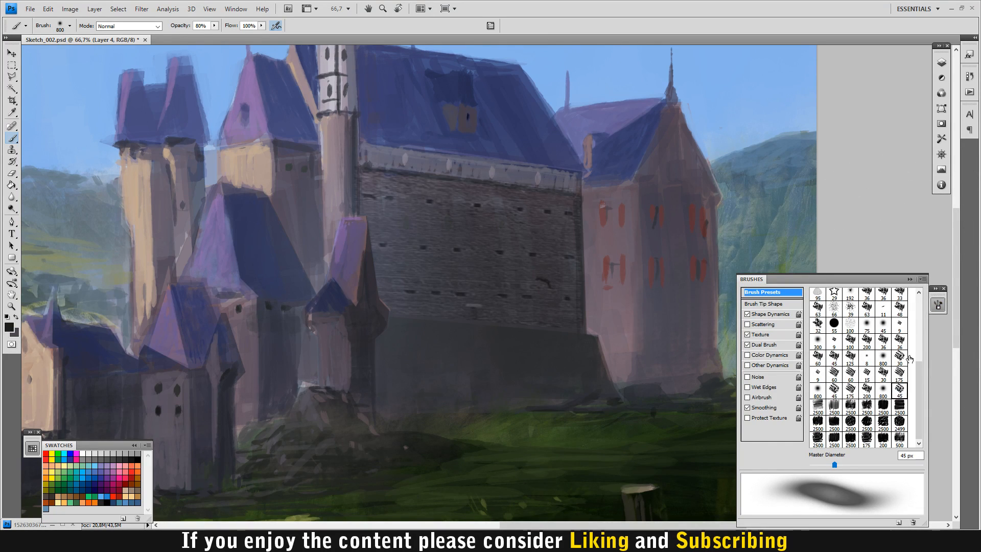
{"action": "left_click", "coordinate": [910, 279]}
- Reduce the brush to 25 px and repaint the gabled building's upper window nearest the main wall with sampled wall and grey tones
{"action": "left_click", "coordinate": [607, 230], "text": "alt"}
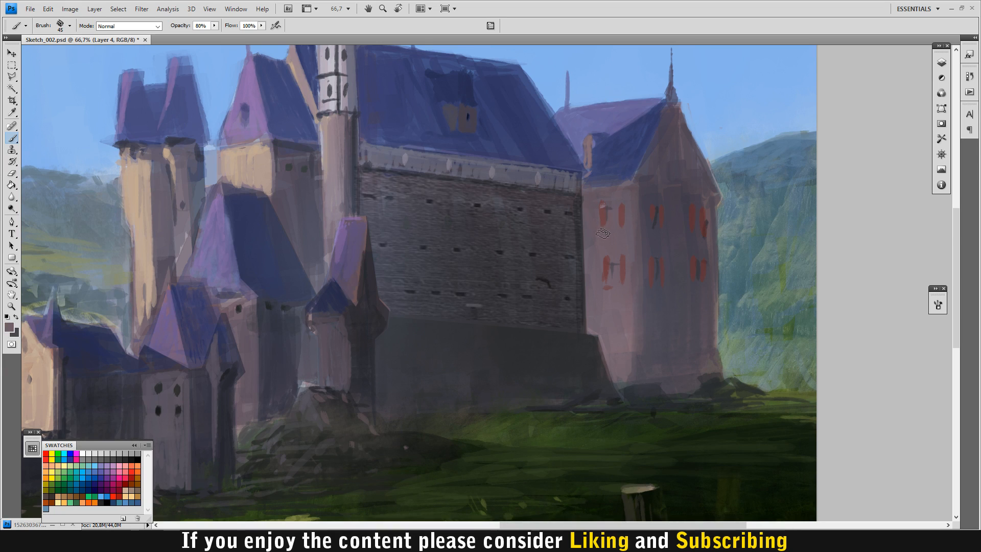
{"action": "left_click", "coordinate": [610, 208], "text": "alt"}
{"action": "key", "text": "bracketleft"}
{"action": "key", "text": "bracketleft"}
{"action": "key", "text": "bracketleft"}
{"action": "key", "text": "bracketright"}
{"action": "key", "text": "bracketright"}
{"action": "key", "text": "bracketright"}
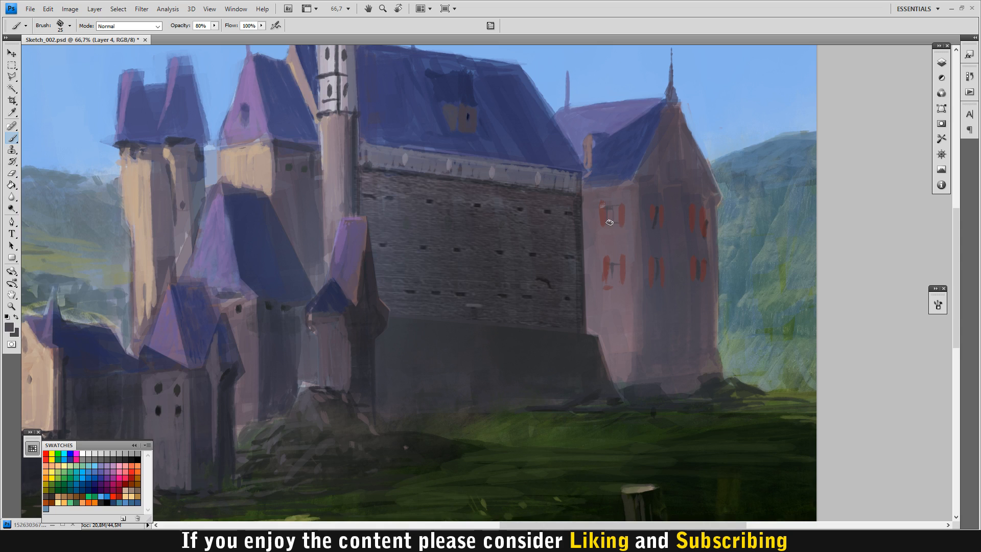
{"action": "mouse_move", "coordinate": [612, 208]}
{"action": "left_mouse_down"}
{"action": "mouse_move", "coordinate": [613, 220]}
{"action": "mouse_move", "coordinate": [606, 202]}
{"action": "left_mouse_up"}
- Clean up the red shutters on the two windows nearest the main wall using sampled shutter and wall colours
{"action": "left_click", "coordinate": [606, 200], "text": "alt"}
{"action": "left_click", "coordinate": [598, 214], "text": "alt"}
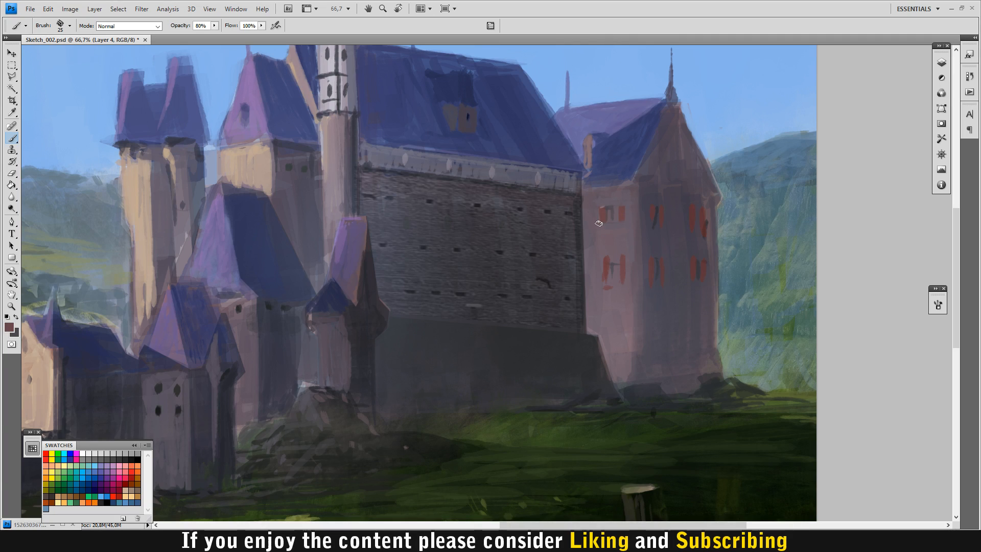
{"action": "left_click", "coordinate": [608, 294], "text": "alt"}
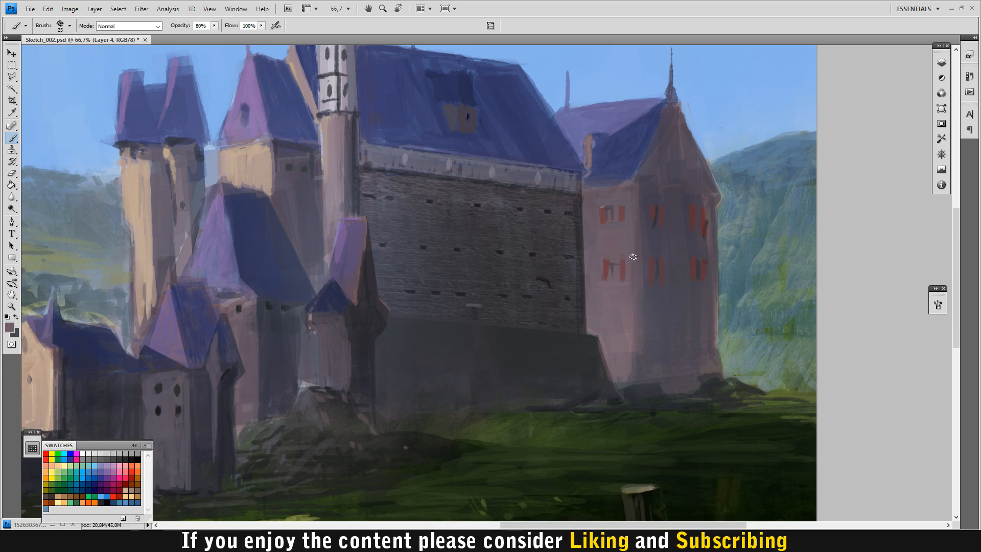
{"action": "left_click", "coordinate": [606, 264], "text": "alt"}
- Paint dark panes into the two windows nearest the main wall and add a light grey highlight atop the upper one
{"action": "left_click_drag", "start_coordinate": [609, 208], "coordinate": [615, 219]}
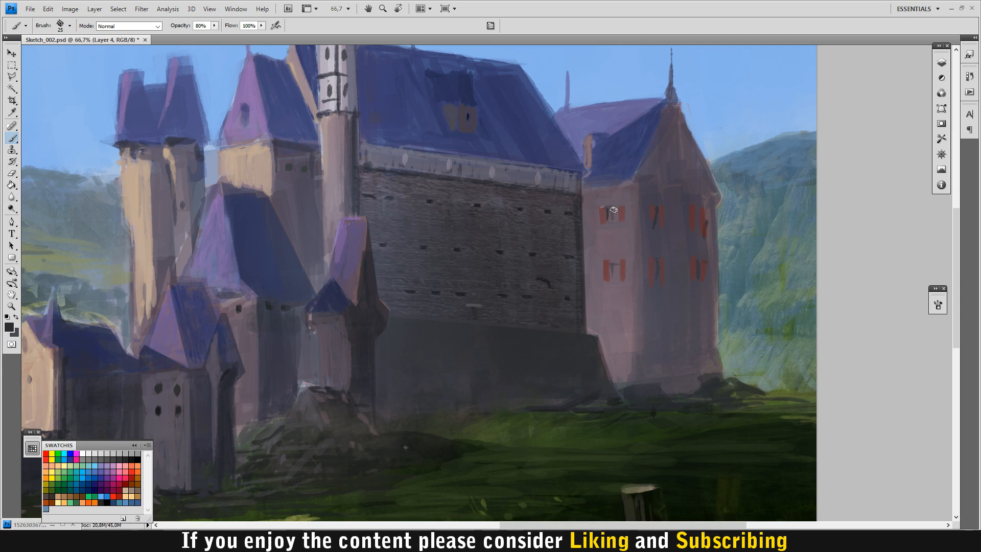
{"action": "left_click", "coordinate": [614, 266], "text": "alt"}
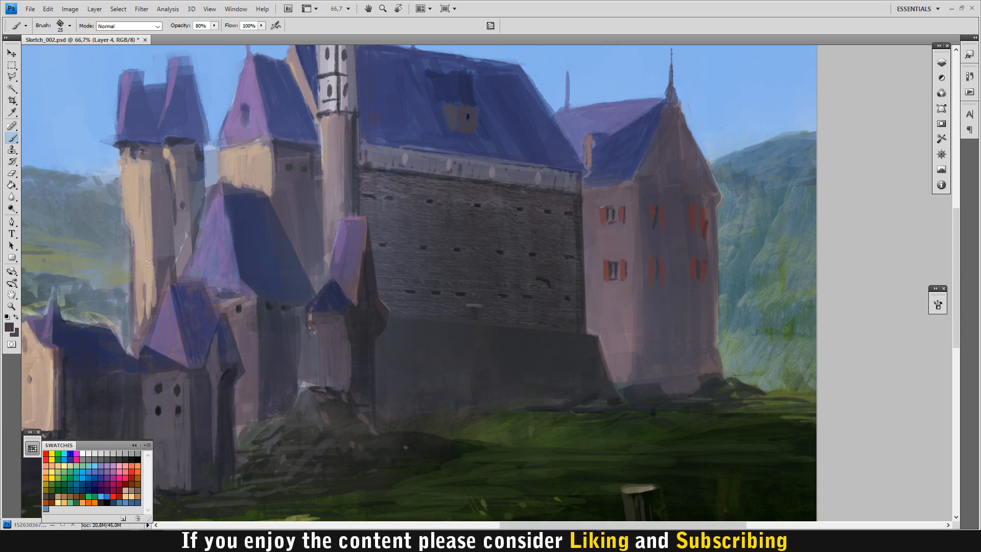
{"action": "left_click", "coordinate": [337, 75], "text": "alt"}
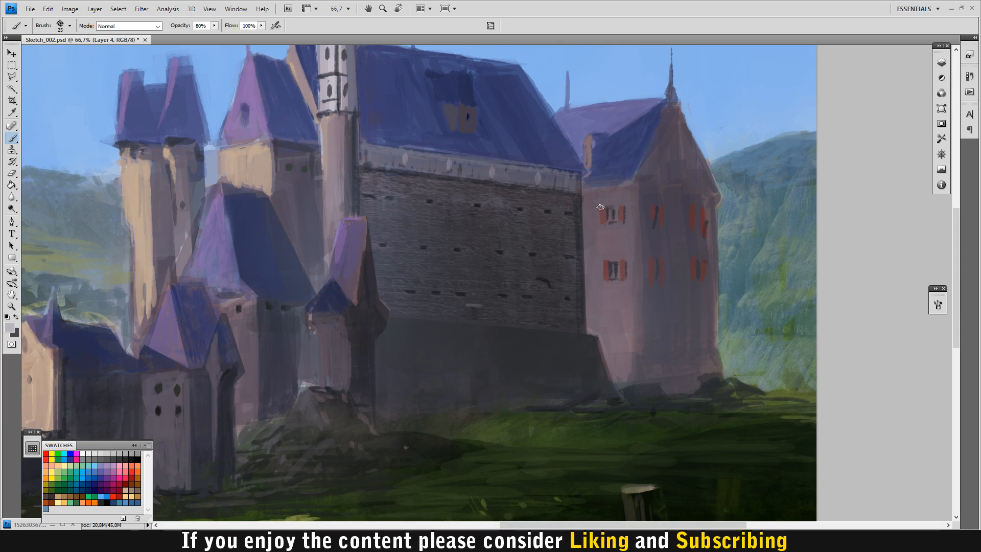
{"action": "left_click_drag", "start_coordinate": [608, 208], "coordinate": [616, 207]}
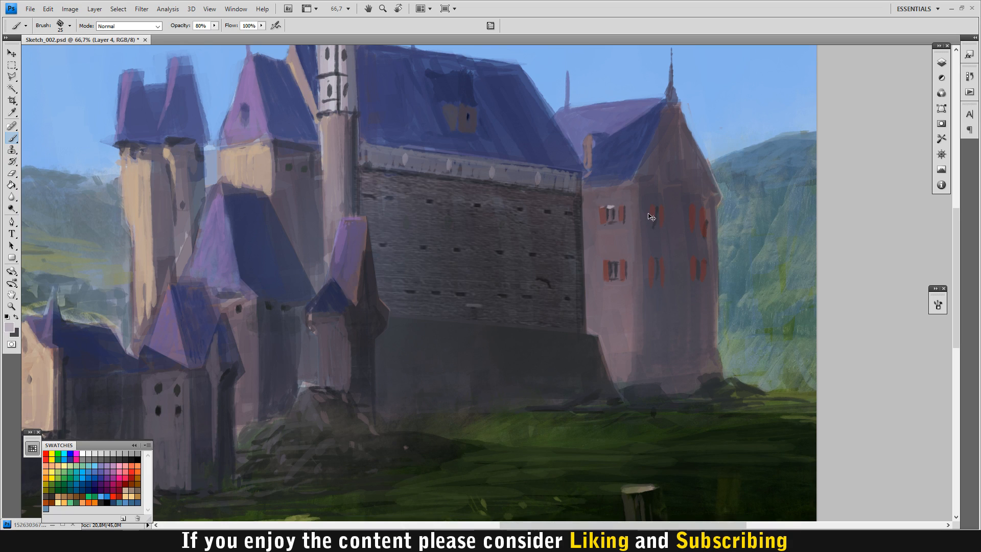
- Touch up the gabled building's middle column of shuttered windows with sampled dark and wall colours
{"action": "left_click", "coordinate": [620, 263], "text": "alt"}
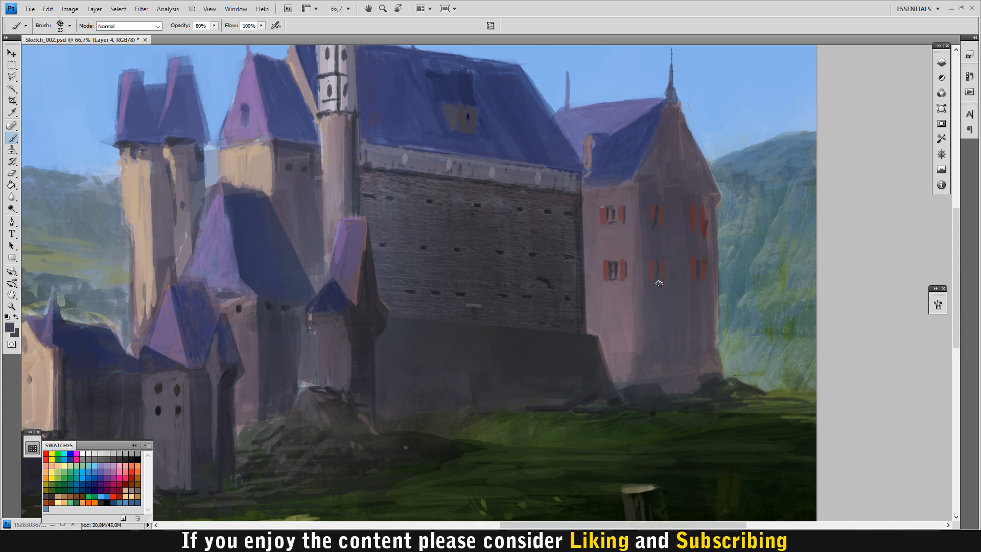
{"action": "left_click", "coordinate": [654, 224], "text": "alt"}
{"action": "left_click", "coordinate": [673, 226], "text": "alt"}
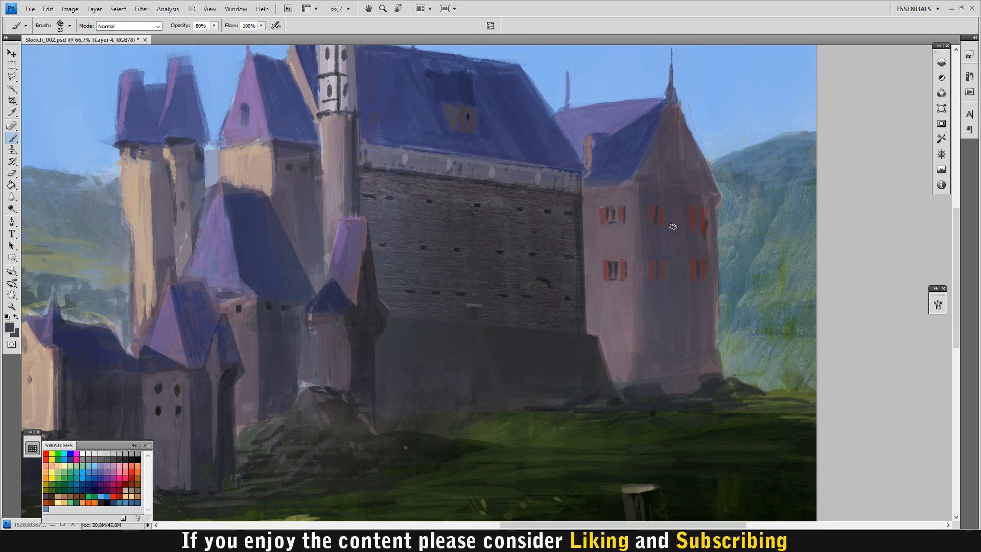